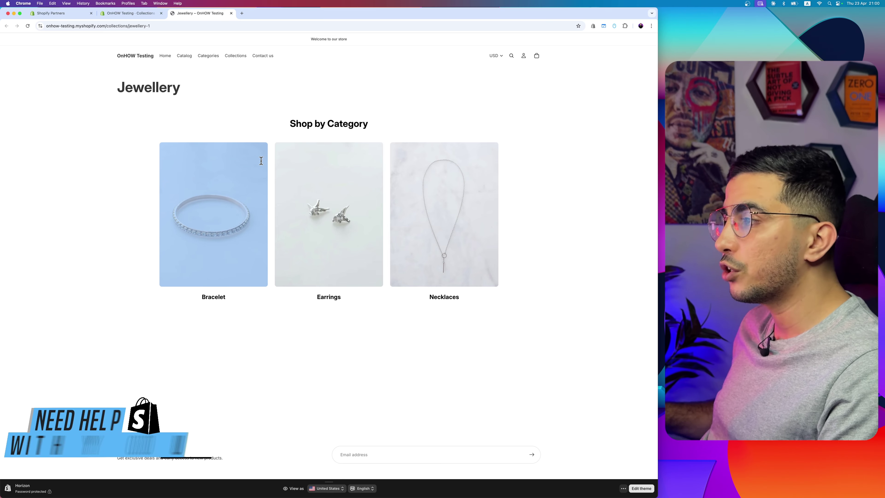
Switch to the Shopify admin and open the store's list of product collections.
click(170, 73)
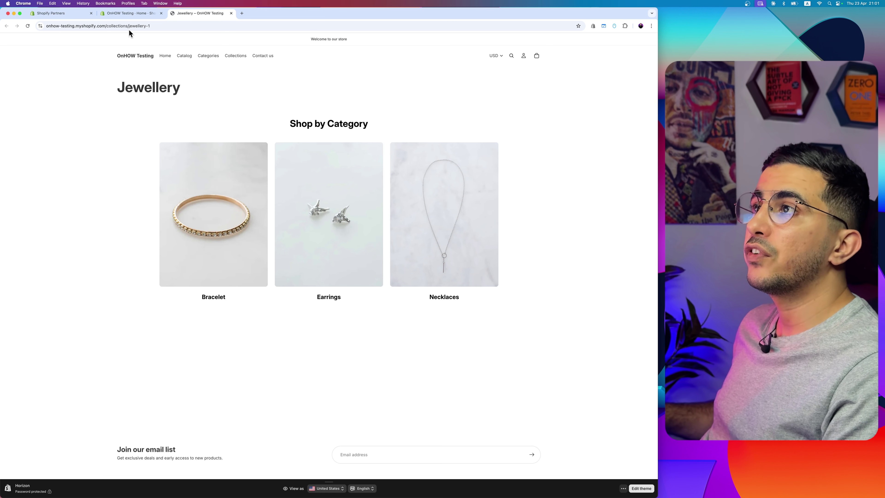
click(139, 16)
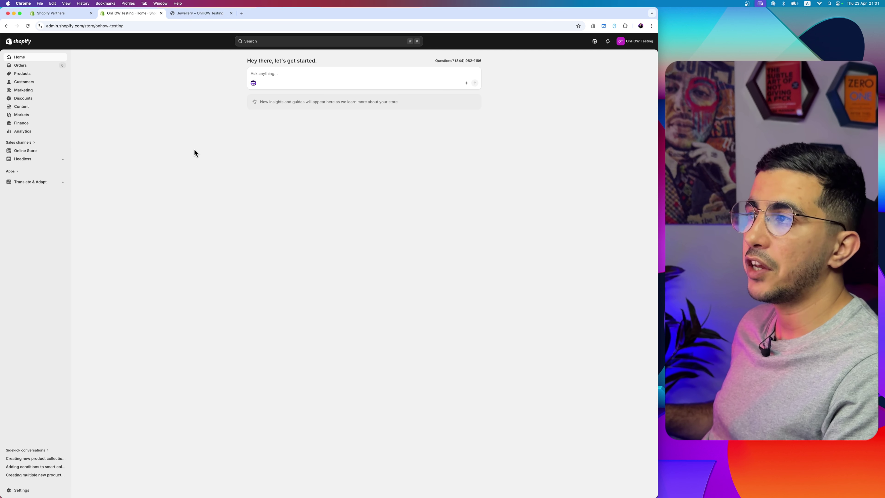
scroll(21, 81, up, 5)
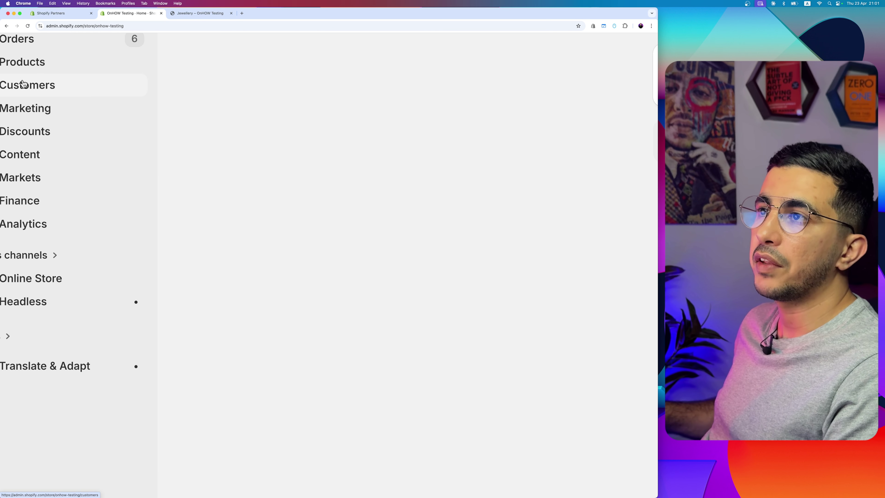
click(49, 64)
click(63, 87)
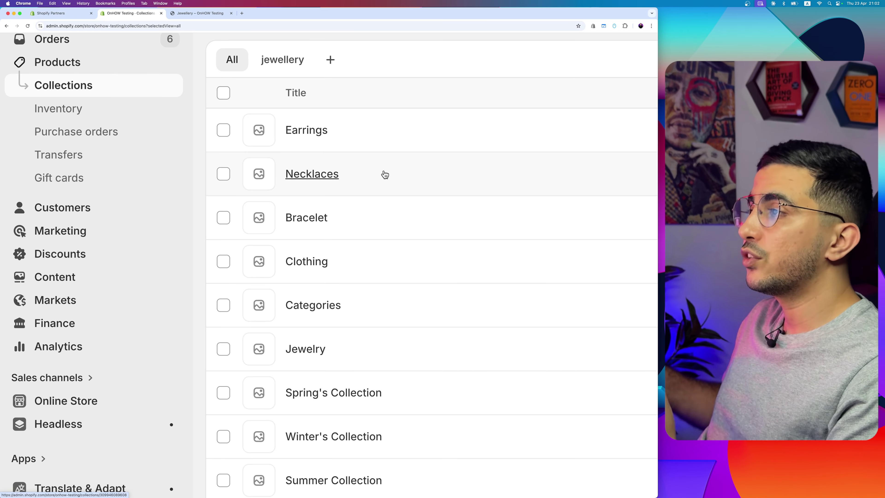
key(super+0)
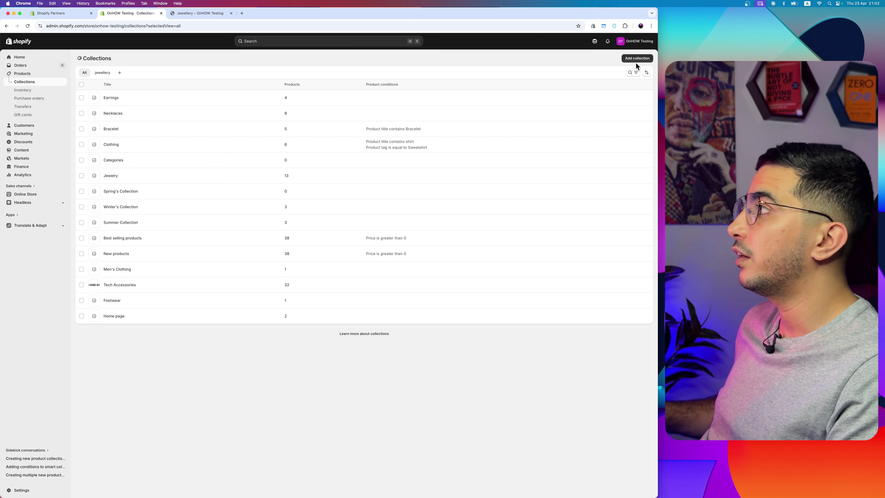
Create and save a new collection titled Jewellery, and return to the collections list.
click(636, 60)
click(281, 83)
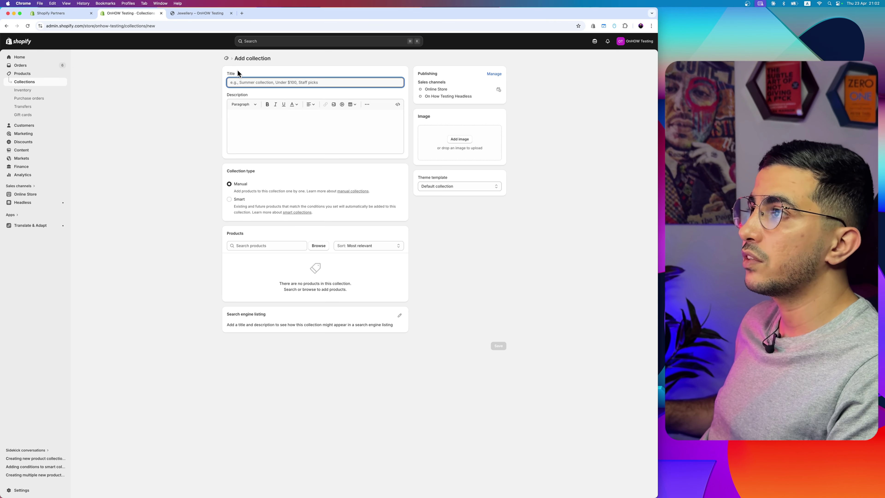
key(super+equal)
key(super+equal)
key(super+equal)
key(super+equal)
key(super+equal)
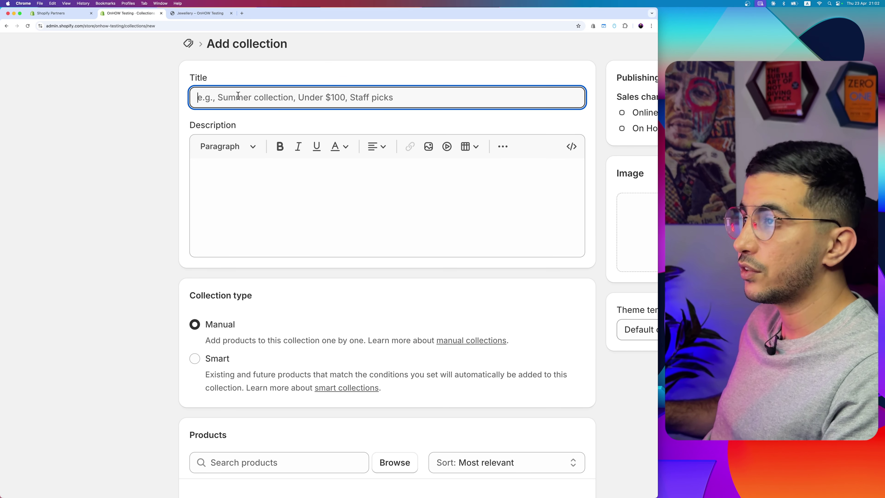
text(Jewellery)
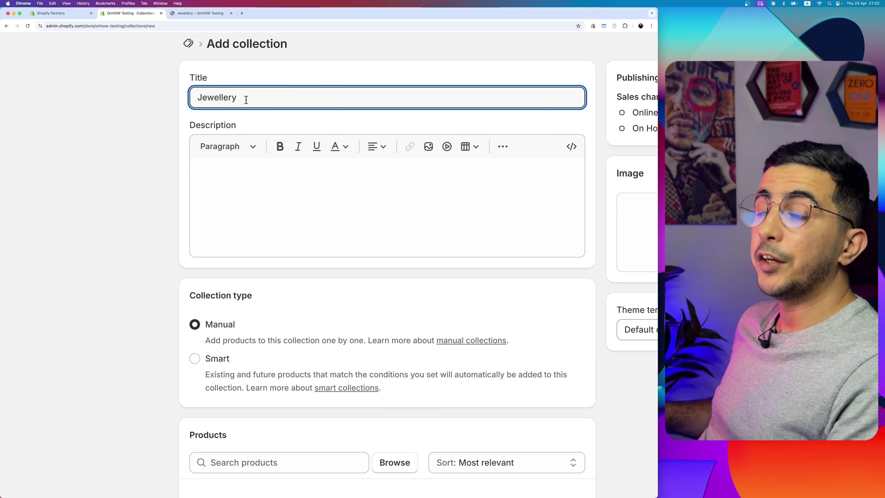
right_click(216, 96)
click(207, 99)
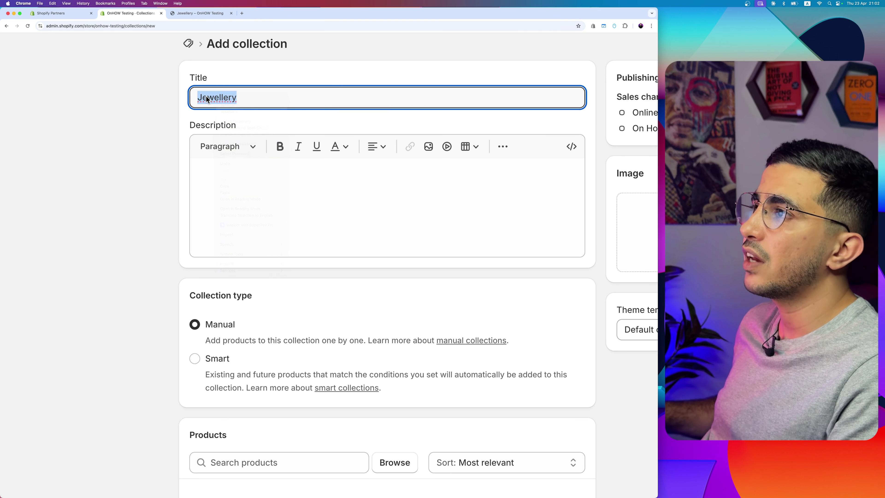
click(253, 100)
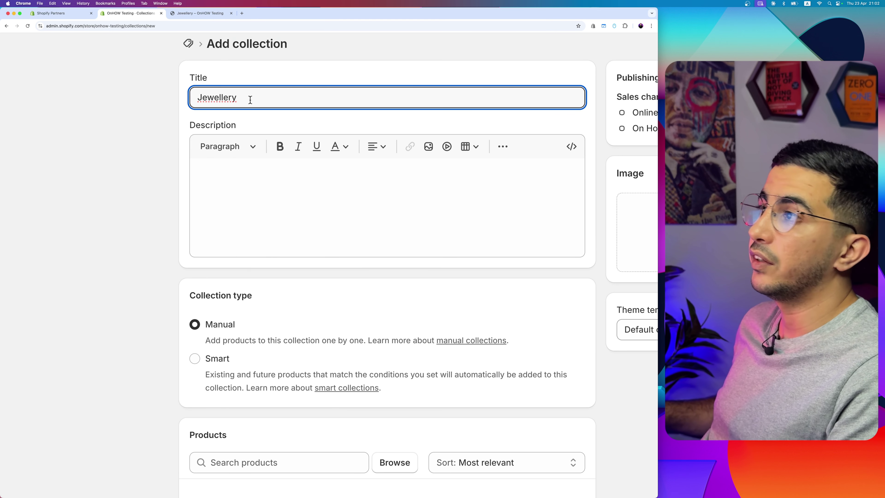
key(super+0)
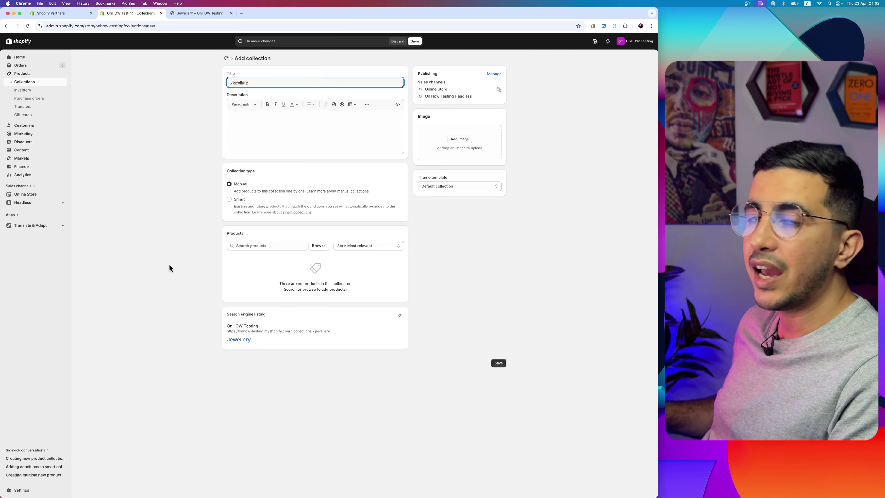
click(418, 39)
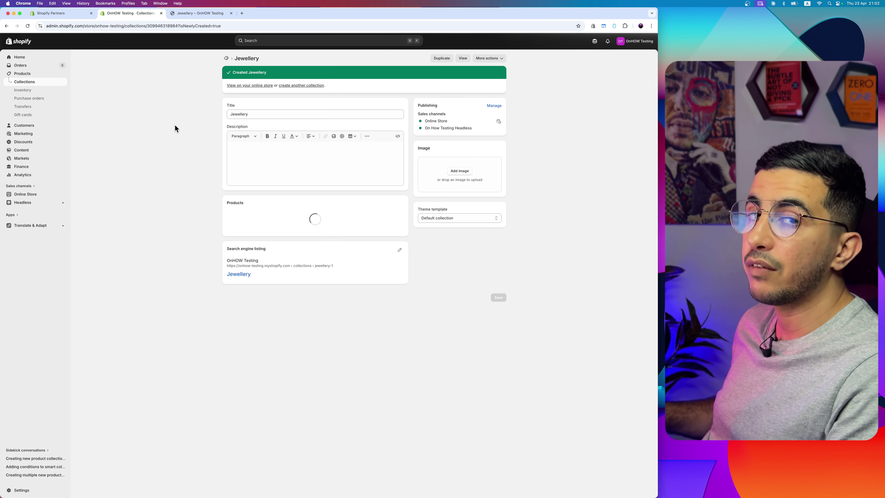
click(23, 83)
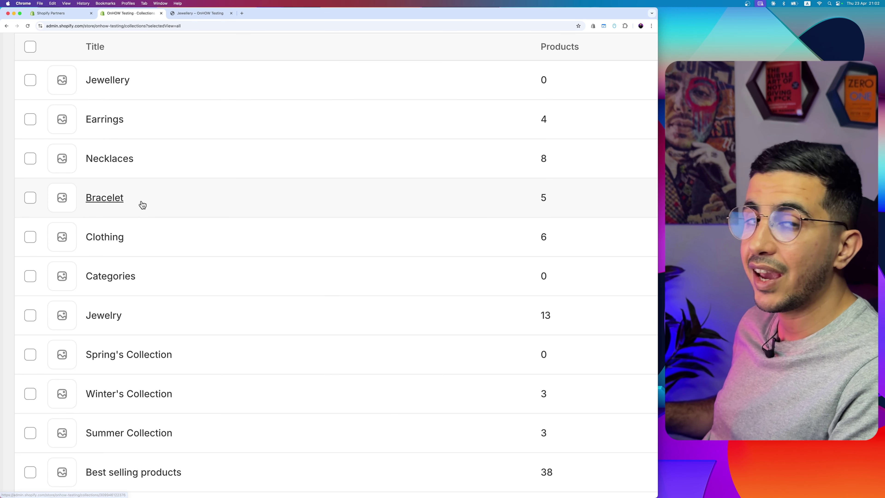
scroll(159, 91, down, 5)
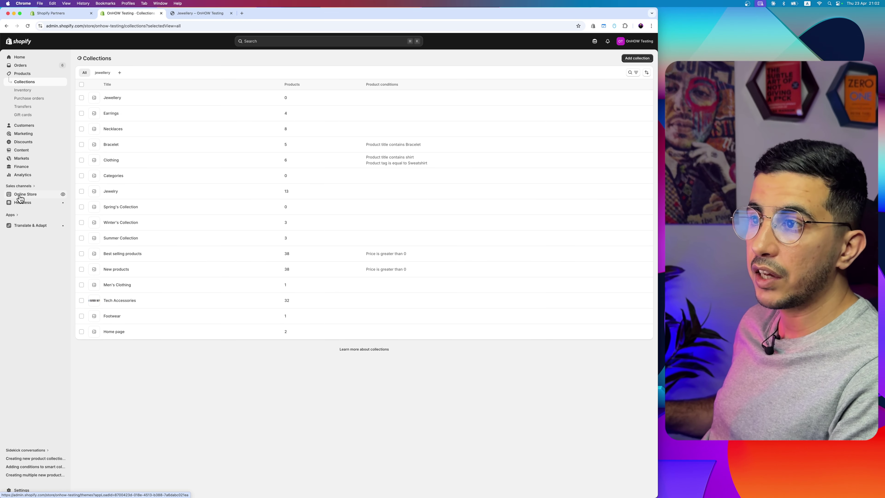
Go to the Online Store themes and open the current Horizon theme in the theme editor.
scroll(20, 198, up, 5)
click(22, 186)
scroll(233, 67, down, 5)
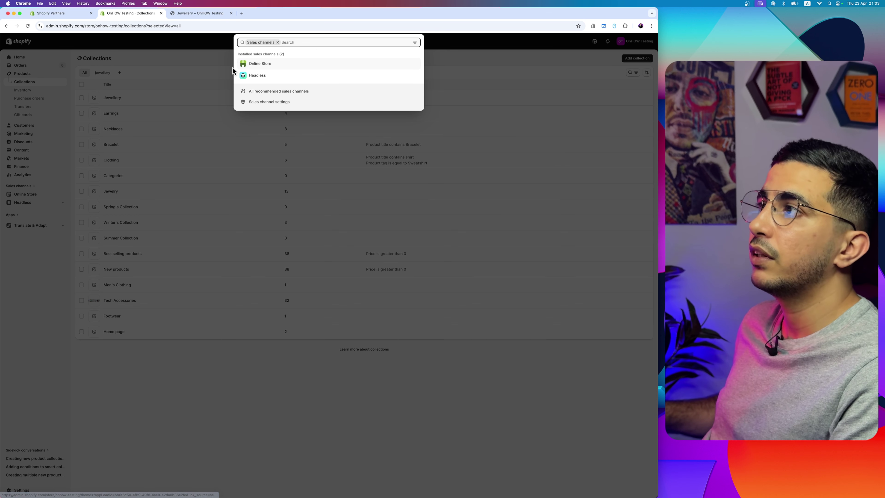
click(265, 63)
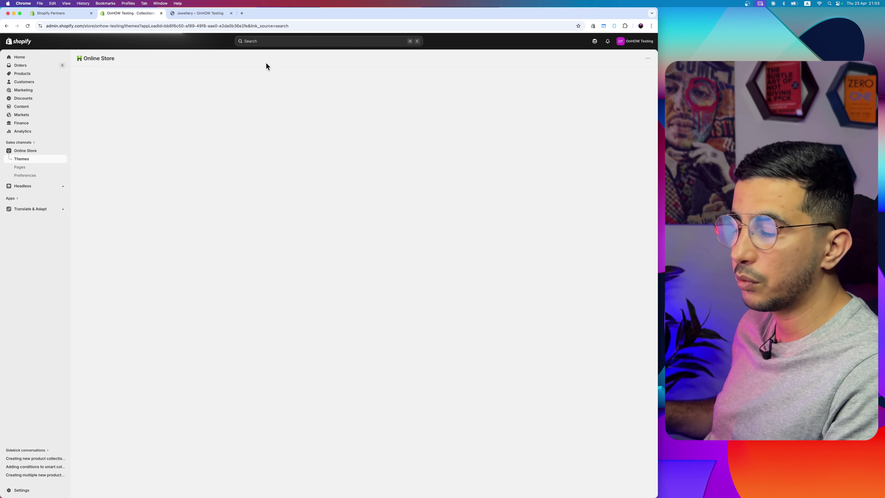
scroll(458, 213, up, 5)
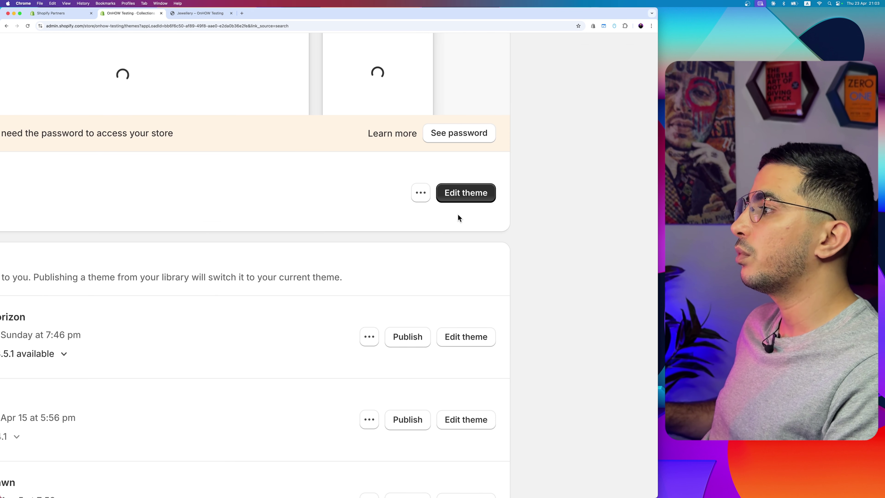
click(420, 196)
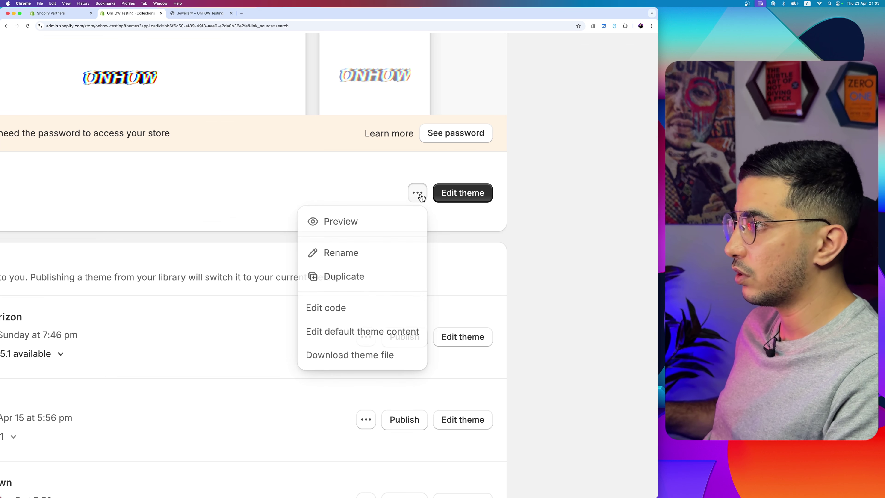
click(184, 236)
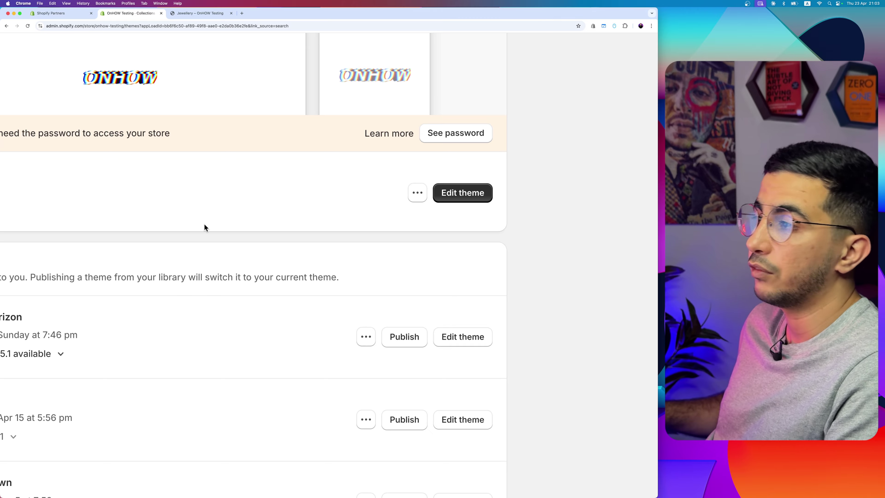
click(468, 195)
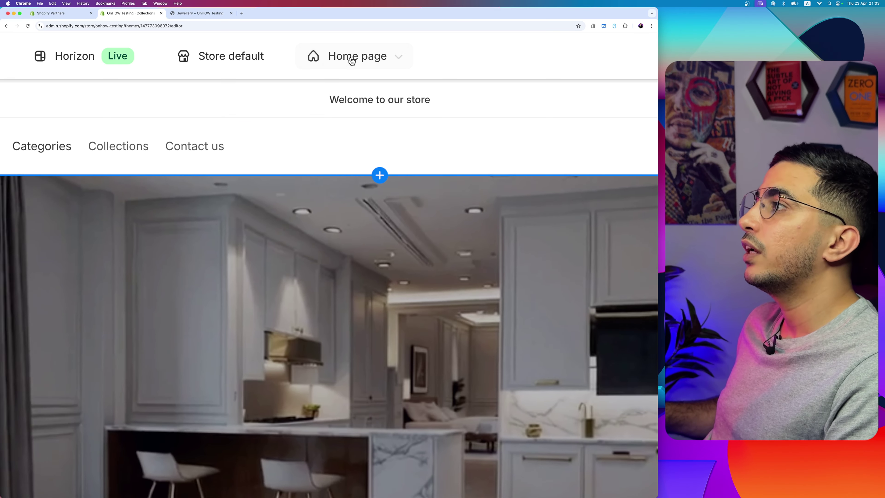
Create a collection template named sub-categories, based on Default collection.
click(362, 41)
click(310, 186)
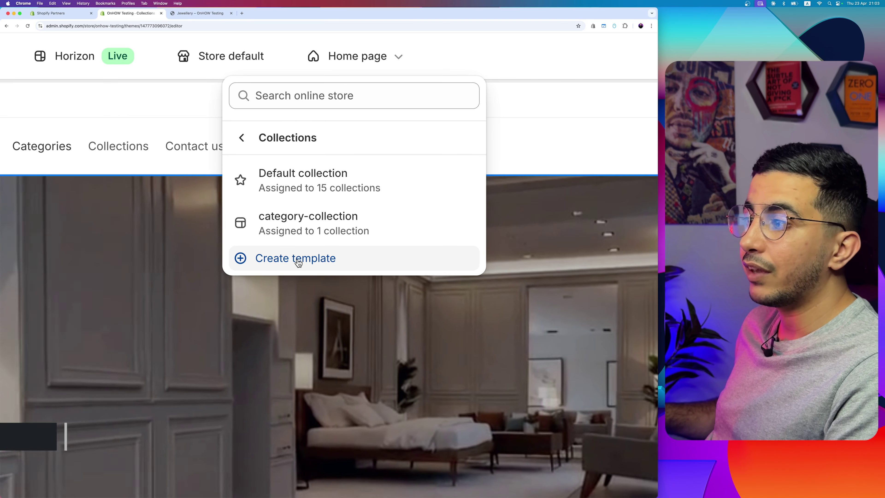
click(297, 260)
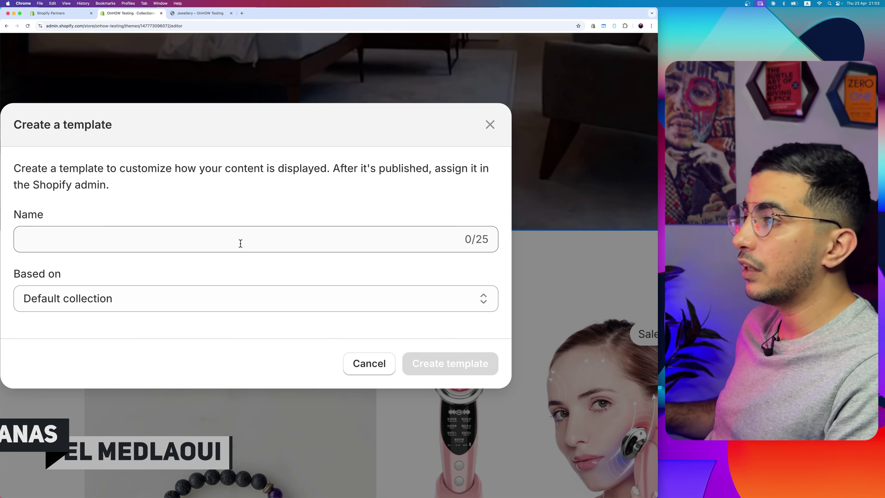
click(192, 241)
text(sub)
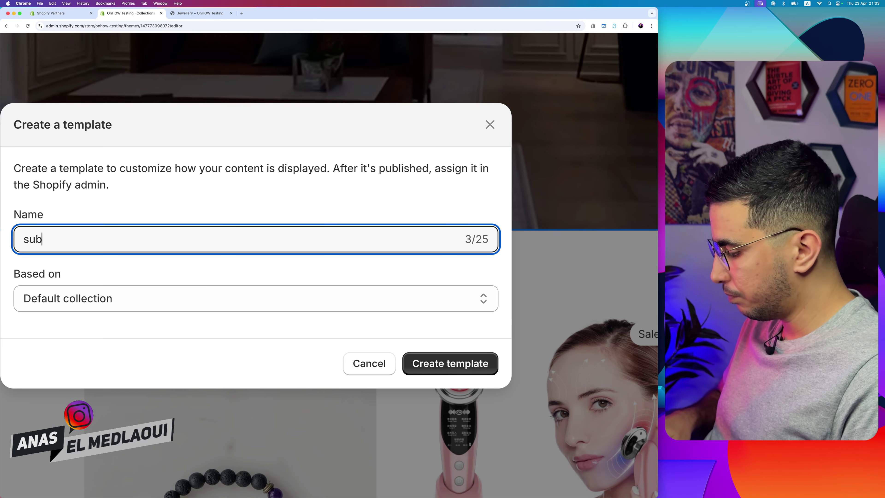
text(-categories)
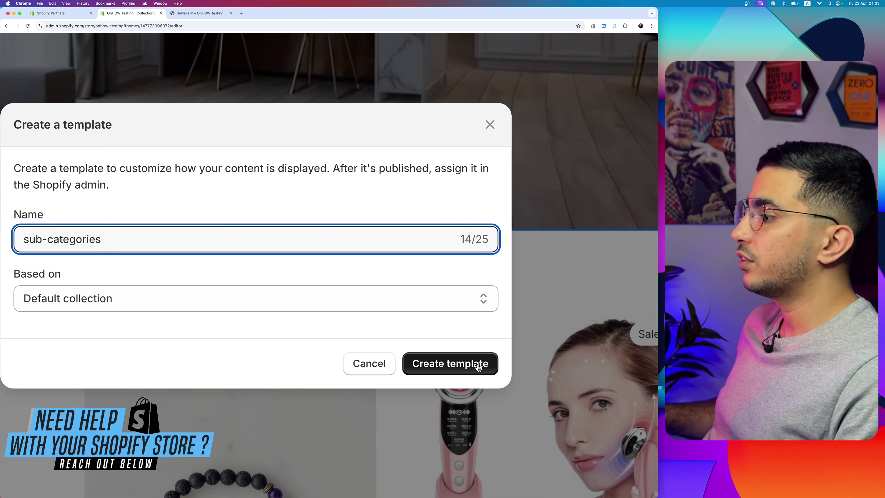
click(463, 361)
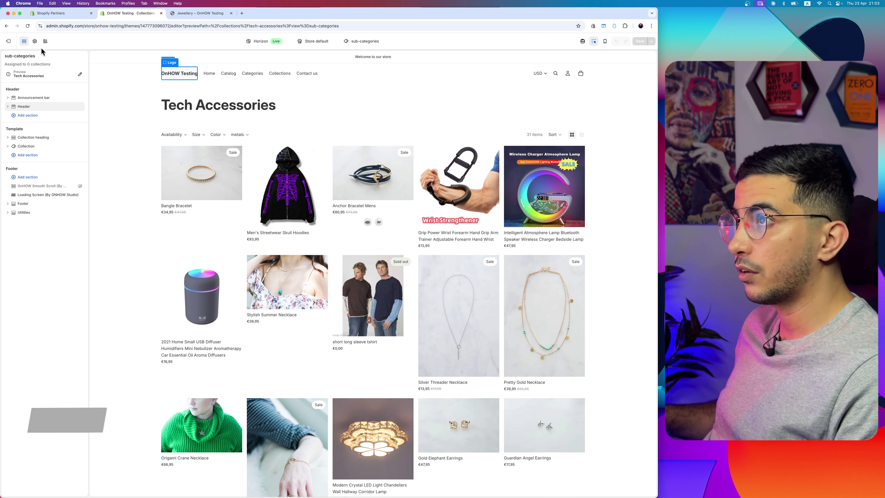
Leave the theme editor and open the Jewellery collection for editing.
click(8, 41)
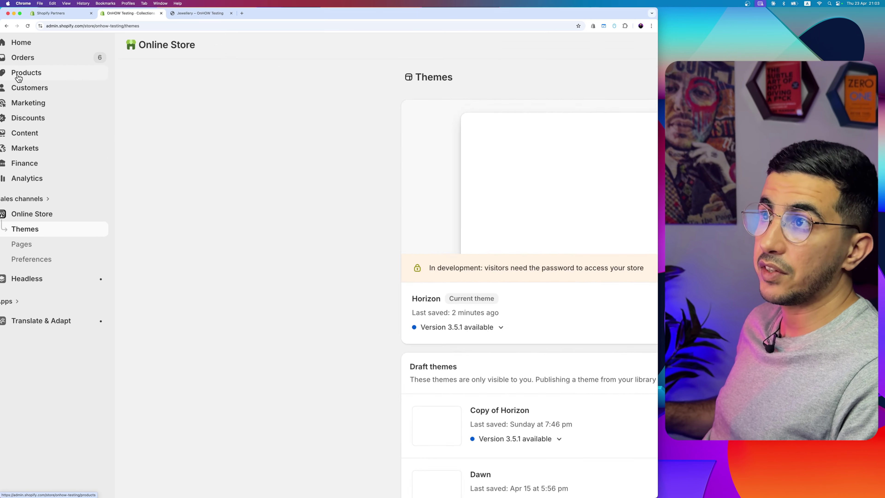
click(17, 76)
click(33, 93)
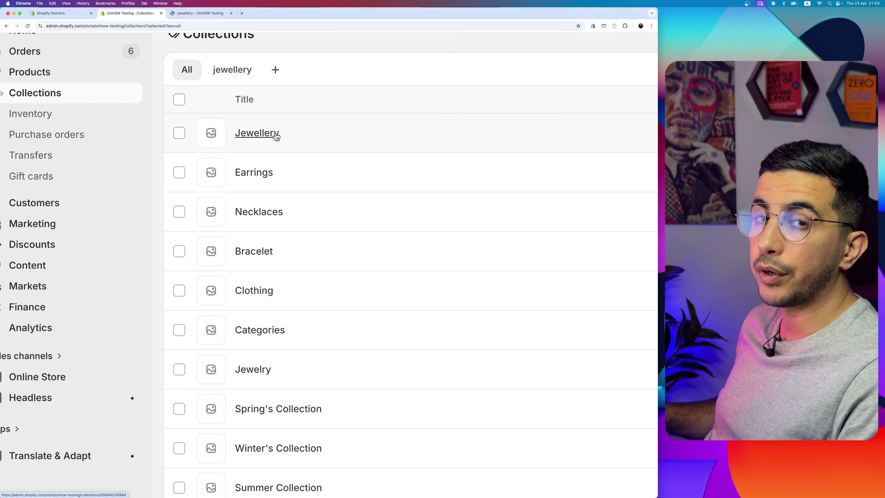
click(275, 134)
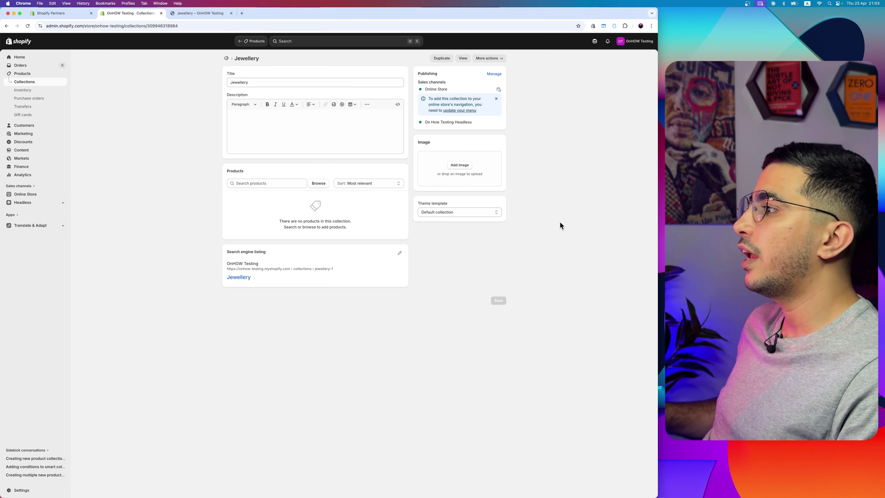
Assign the sub-categories theme template to the Jewellery collection and save the change.
drag(418, 208, 483, 204)
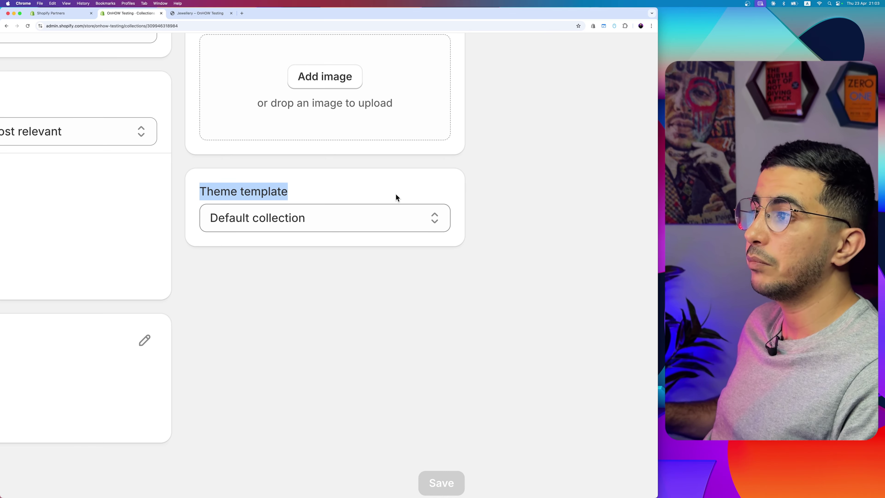
click(337, 214)
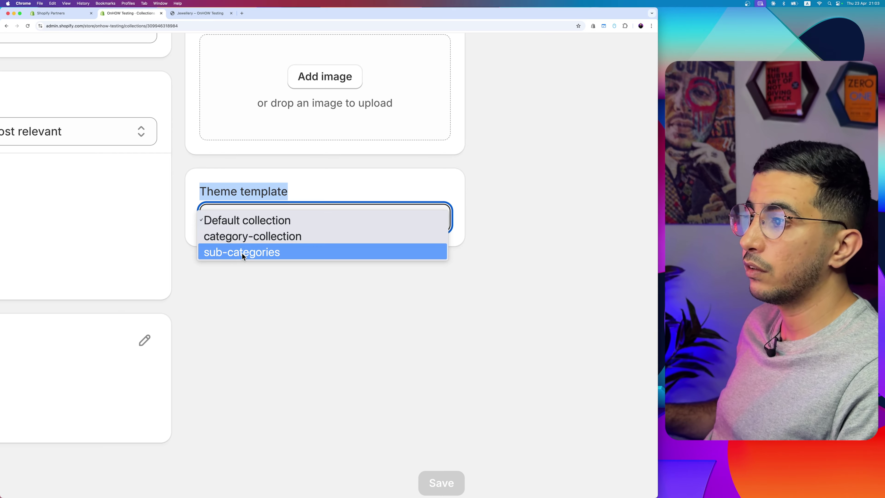
click(236, 253)
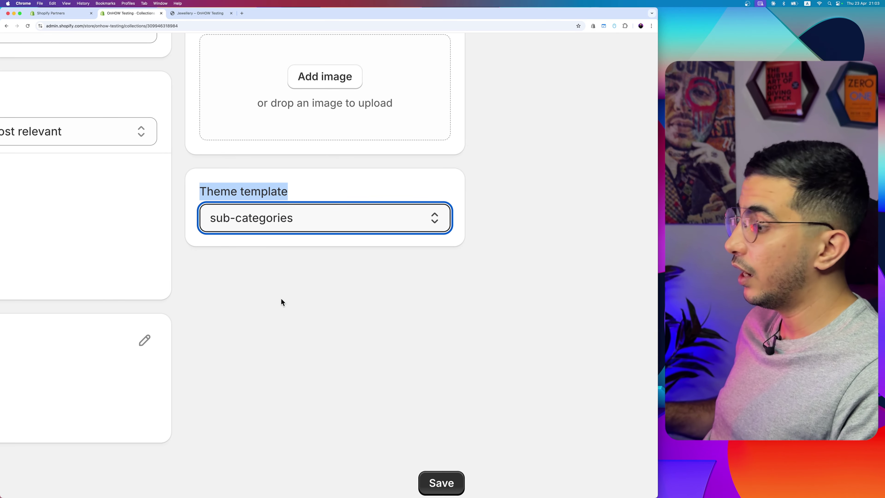
click(448, 482)
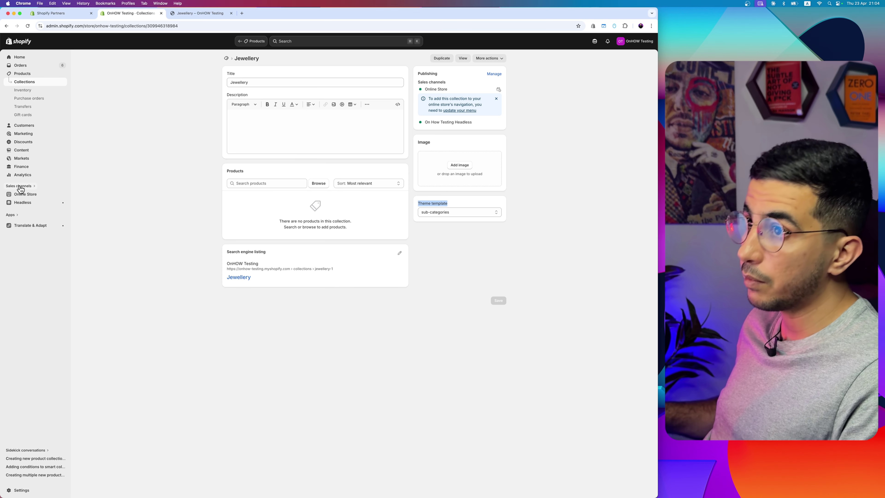
Go to the Online Store themes and open the current Horizon theme's code for editing.
key(super+k)
click(286, 64)
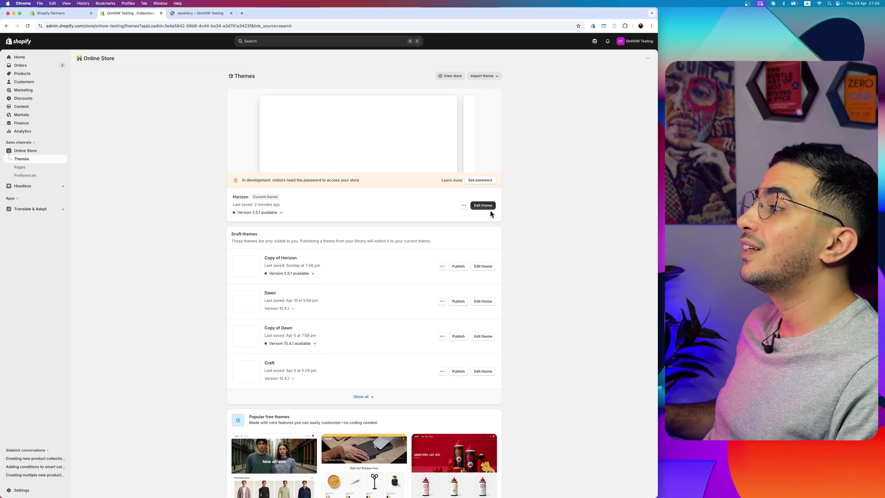
scroll(489, 207, up, 5)
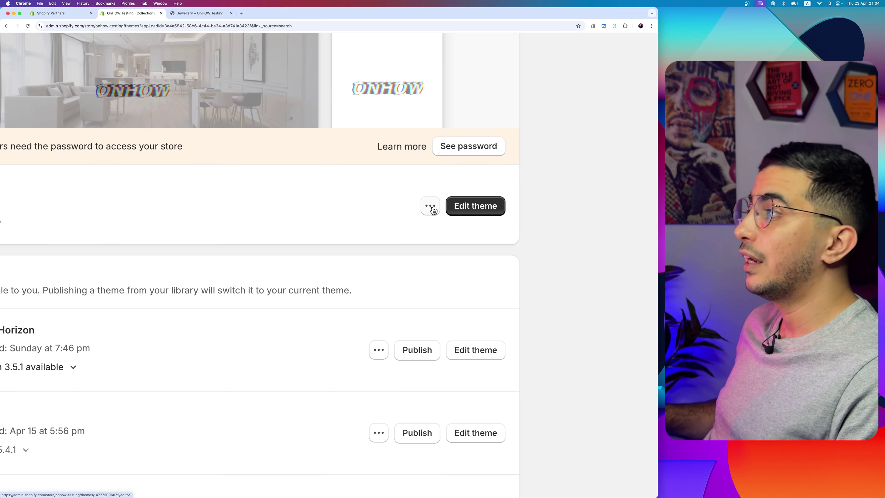
click(432, 209)
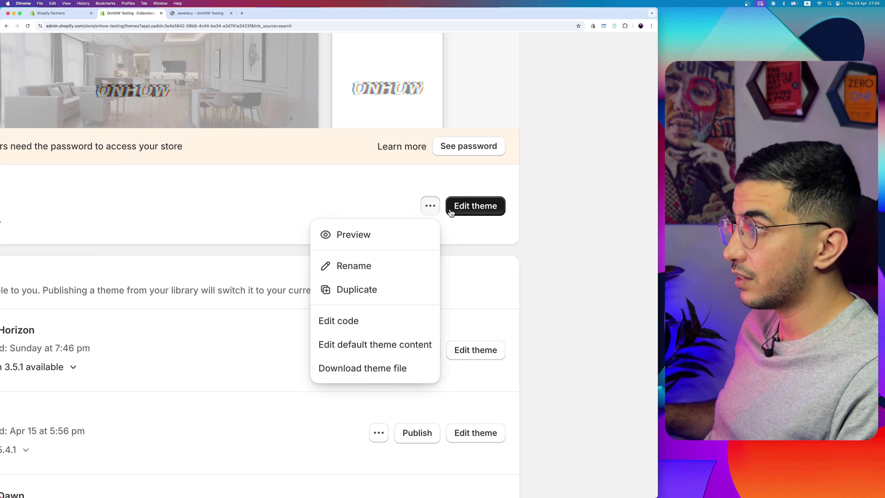
click(341, 323)
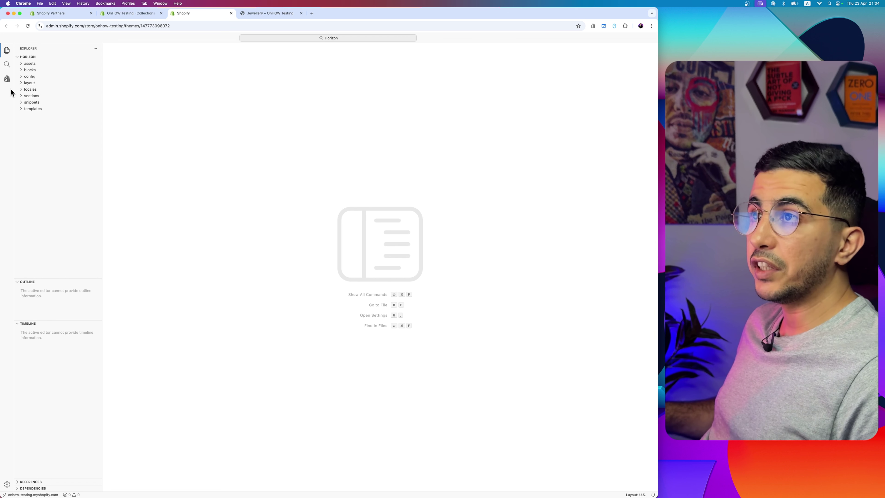
Create a new file named sub-categories.liquid in the theme's sections folder.
key(super+equal)
key(super+equal)
key(super+equal)
key(super+equal)
key(super+equal)
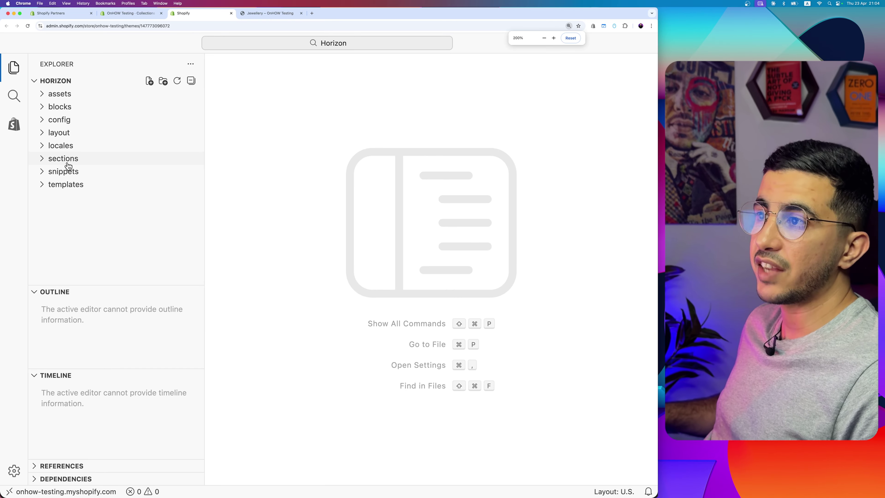
click(48, 161)
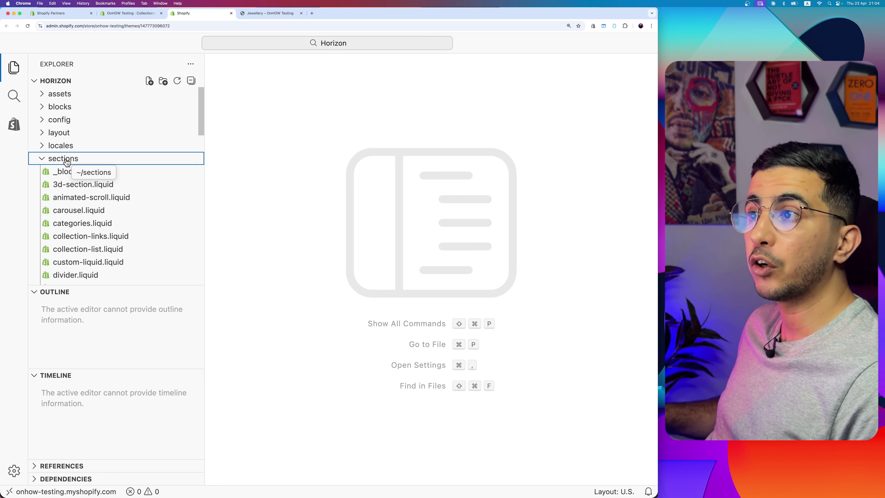
right_click(67, 161)
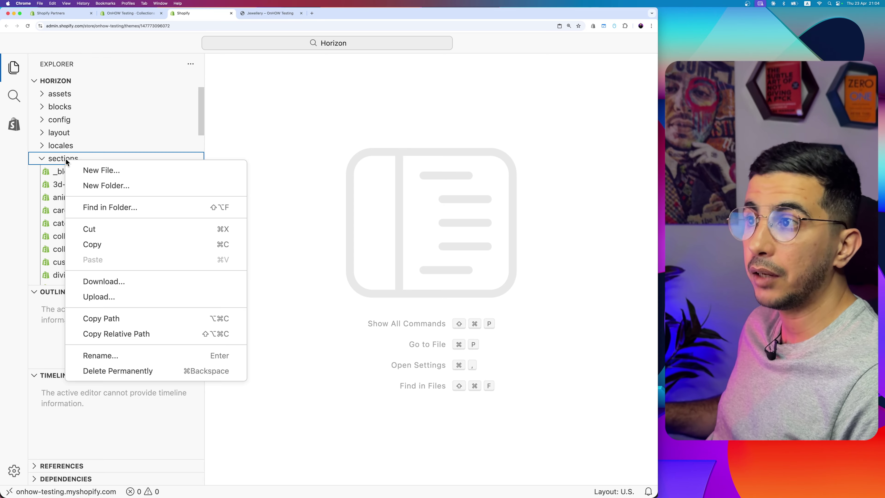
click(87, 170)
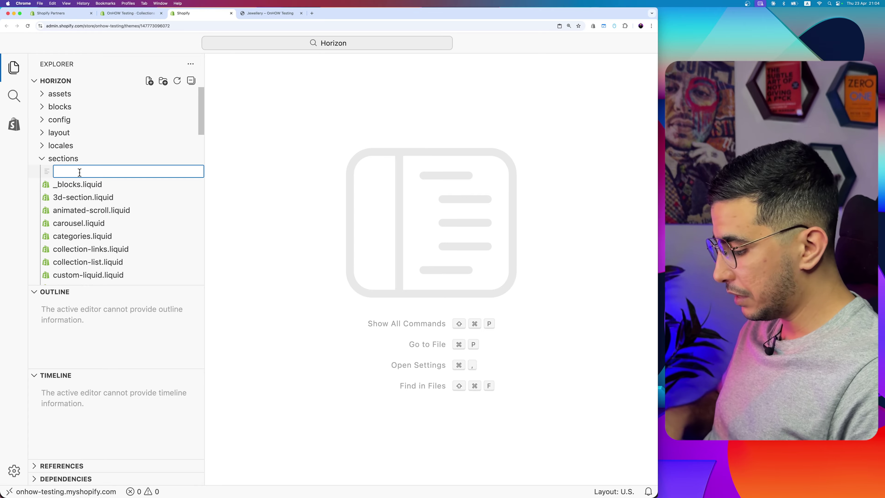
text(sub-categories)
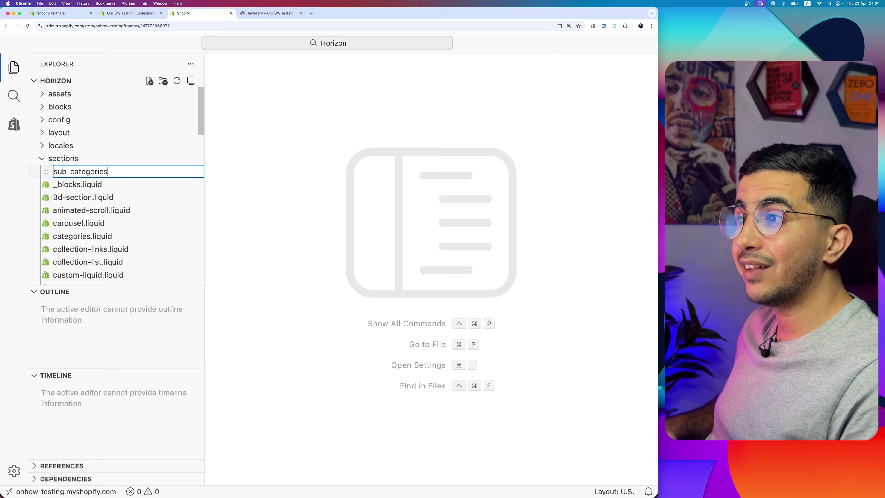
text(.liquid)
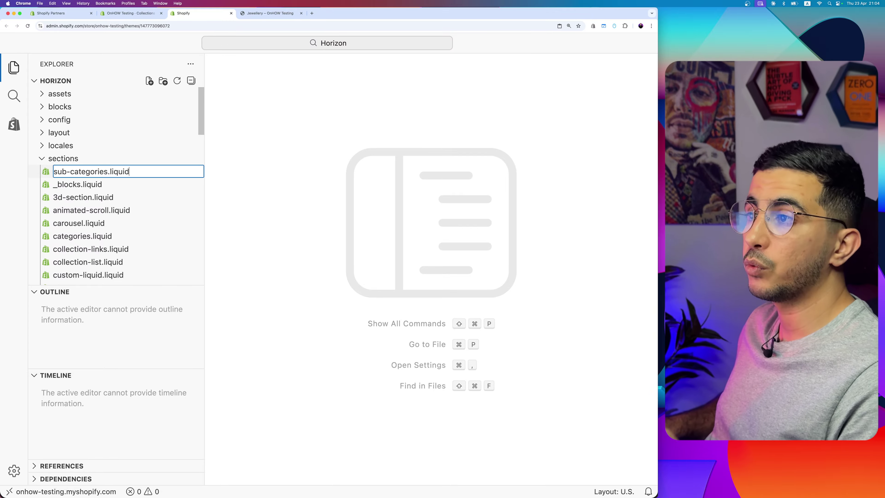
key(Return)
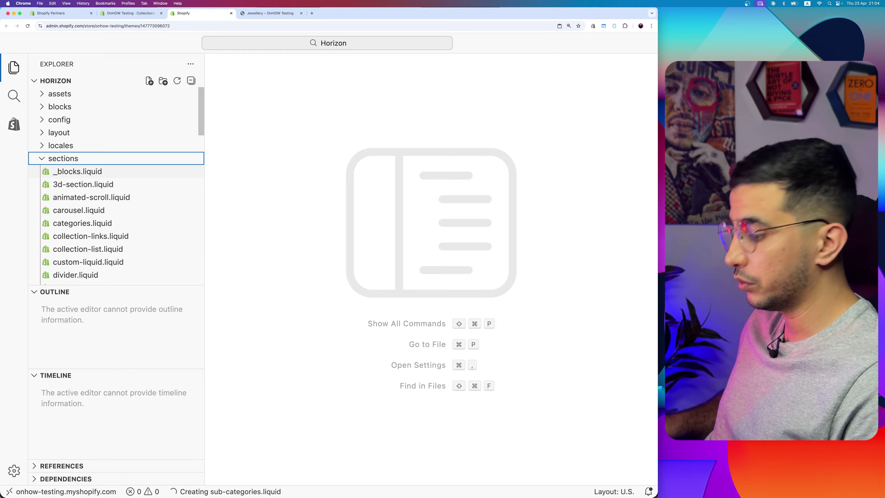
Open onhow.codes/sub-collection-section-for-shopify/ in a separate page and copy the section code.
key(super+minus)
key(super+minus)
key(super+minus)
key(super+minus)
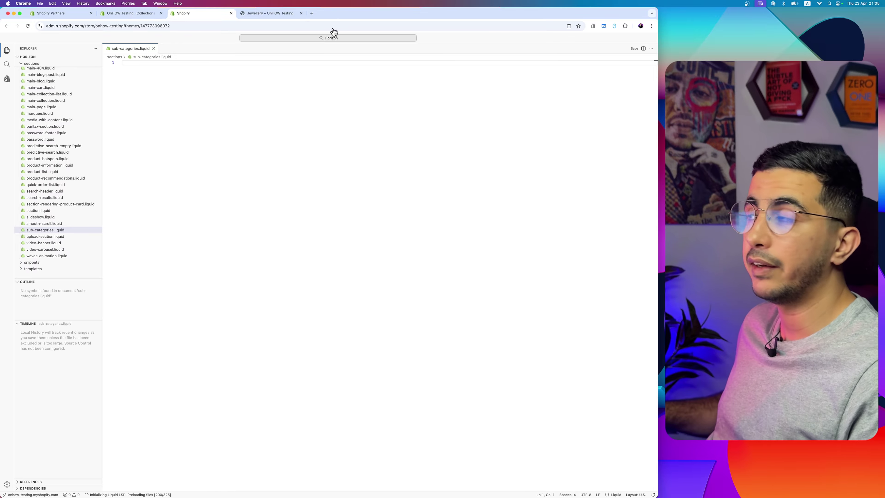
click(312, 14)
text(onhow.codes/sub-collection-section-for-shopify/)
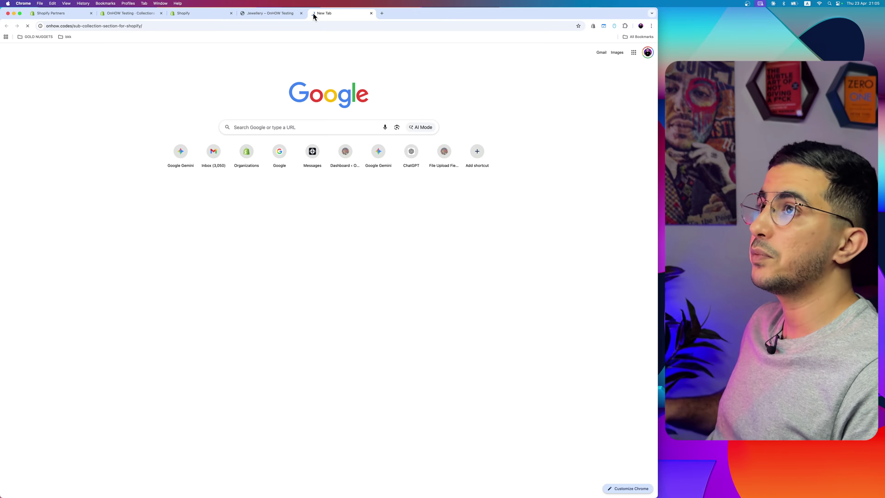
key(Return)
scroll(430, 307, down, 5)
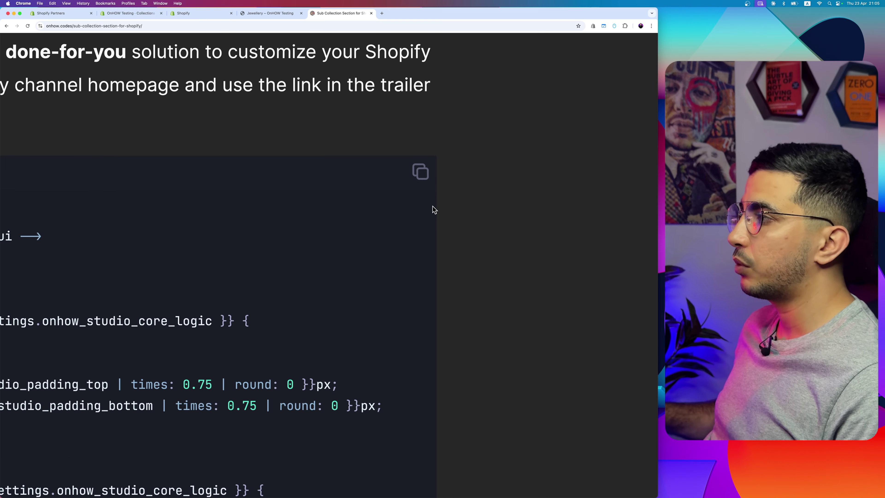
click(455, 301)
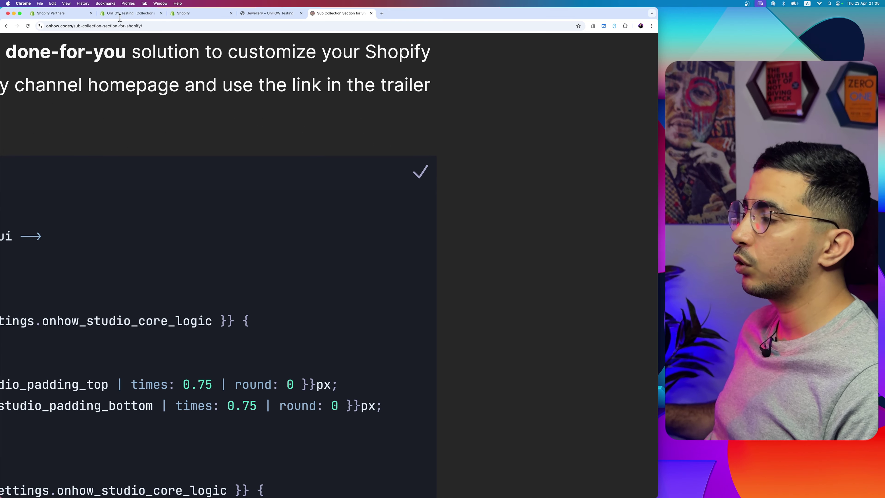
Paste the copied section code into sub-categories.liquid in the Horizon theme code and save the file.
click(183, 13)
key(super+v)
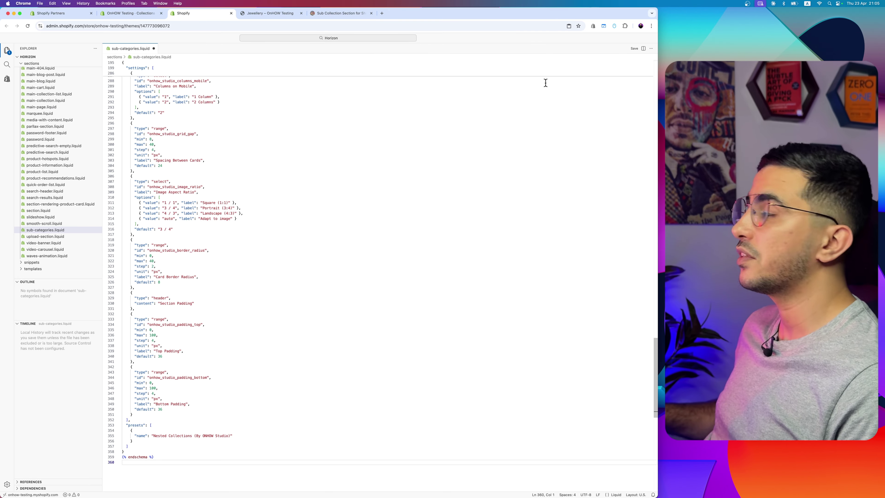
key(super+s)
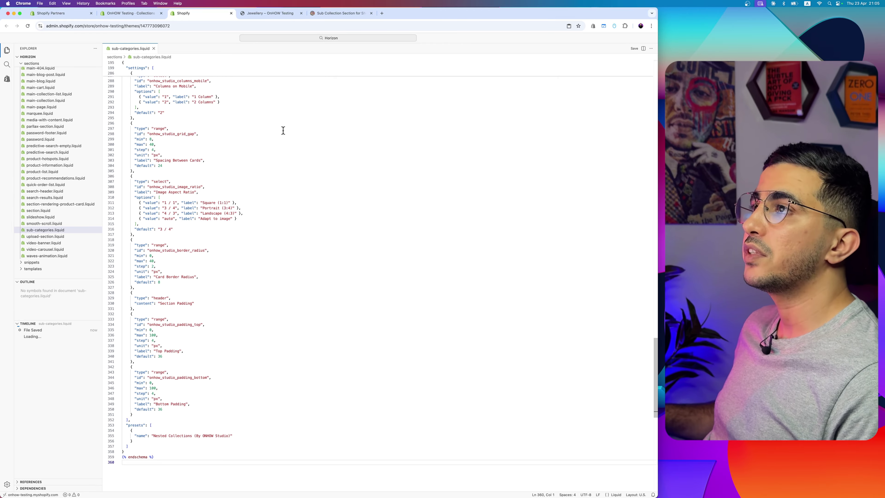
Return to the Online Store themes page and open the current Horizon theme in the theme editor.
click(129, 13)
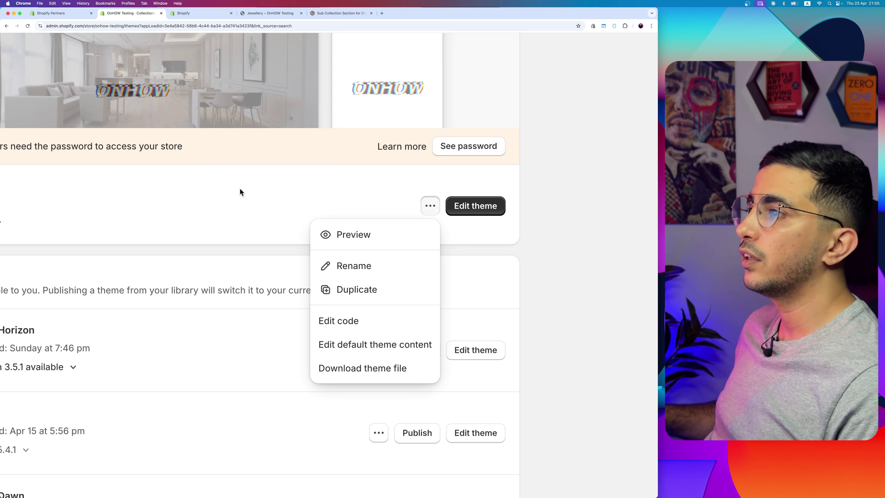
click(240, 188)
key(super+0)
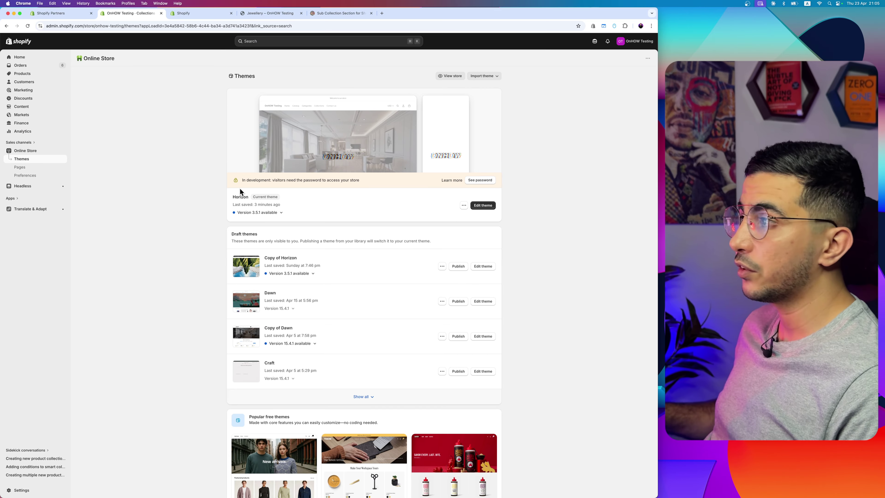
click(486, 206)
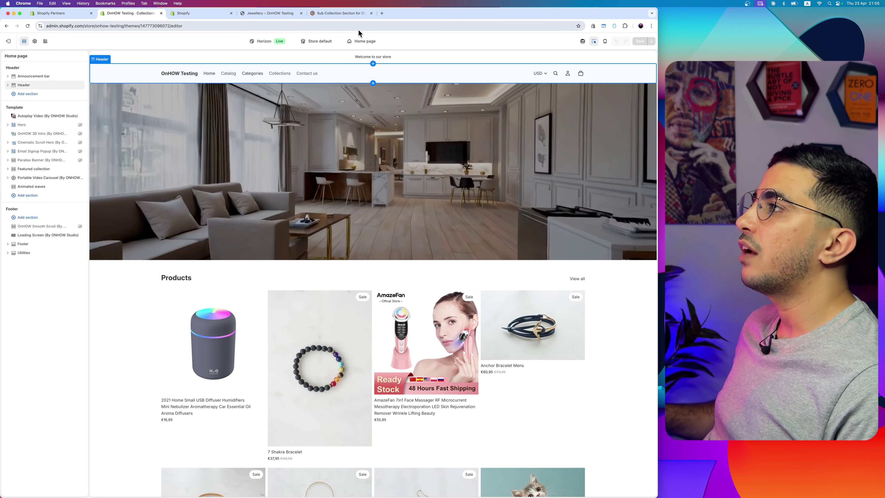
Open the sub-categories collection template and check which collection its preview uses.
click(364, 42)
click(356, 85)
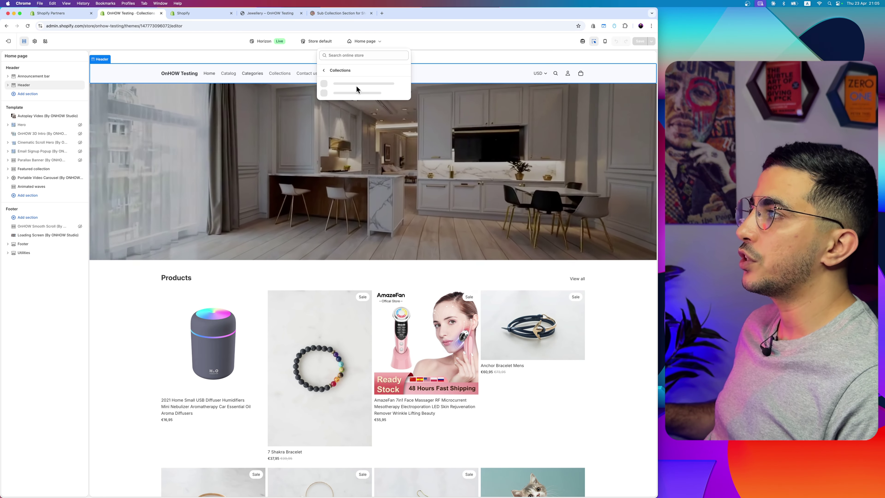
scroll(356, 87, up, 3)
scroll(356, 87, up, 2)
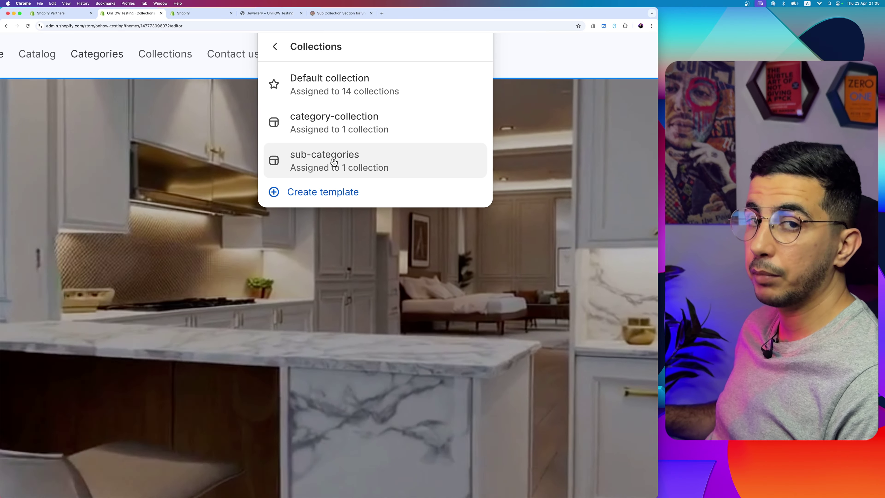
click(333, 163)
scroll(333, 163, down, 5)
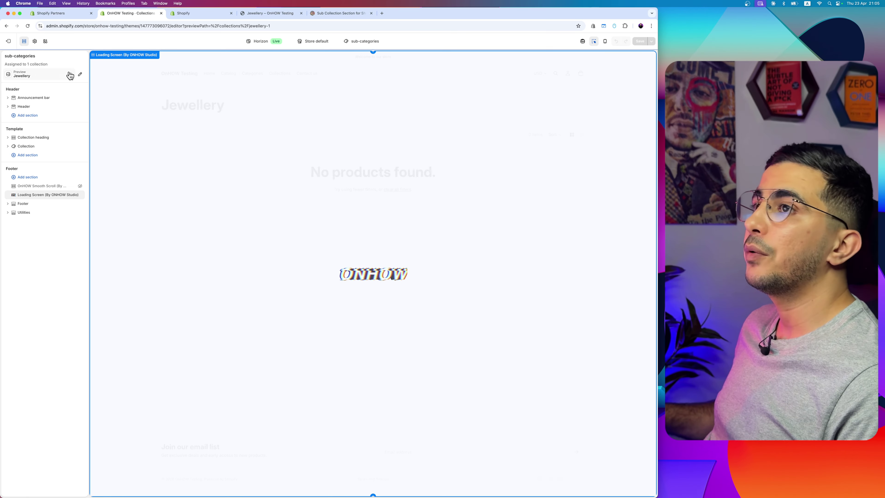
scroll(25, 72, up, 5)
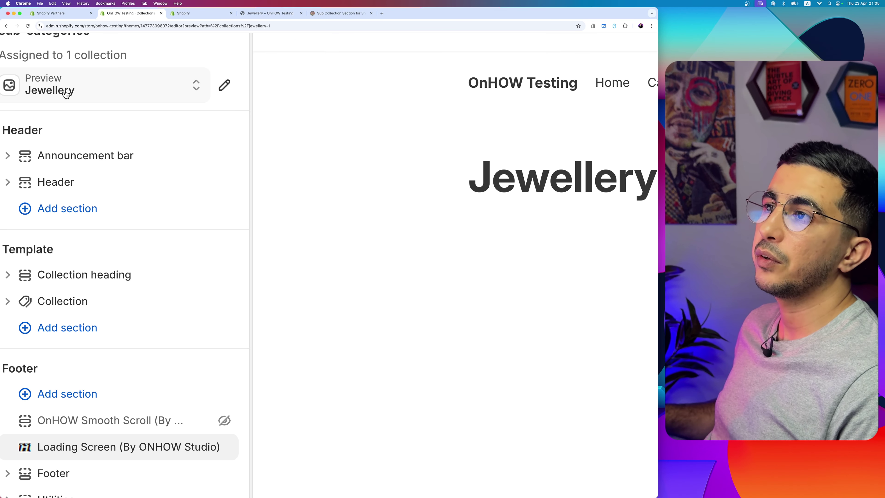
scroll(69, 92, down, 5)
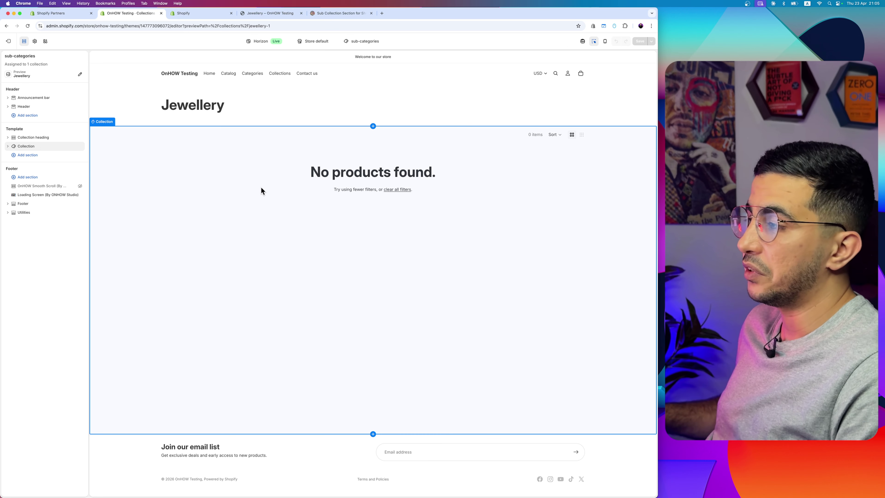
Hide the Collection section in the sub-categories template.
click(247, 166)
scroll(10, 148, up, 5)
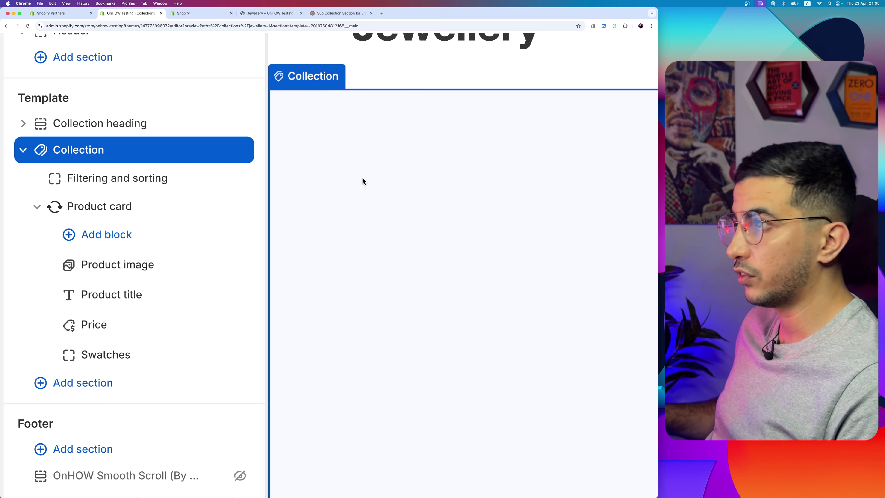
click(240, 151)
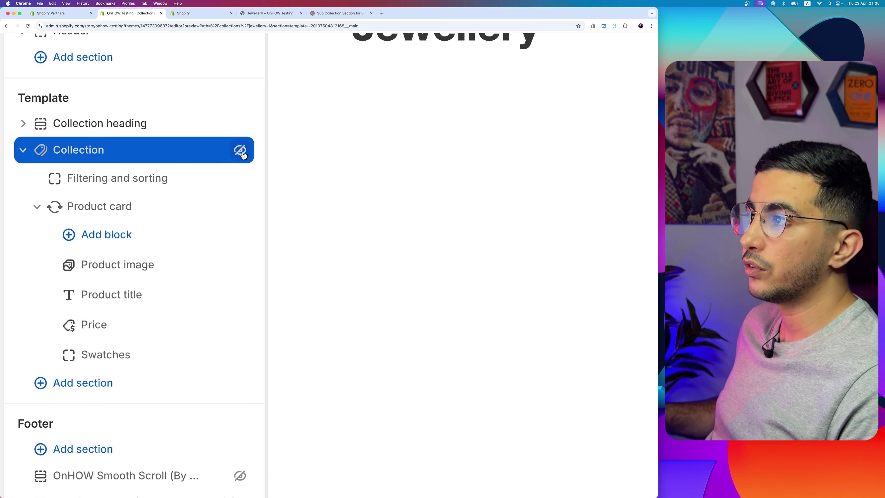
key(super+0)
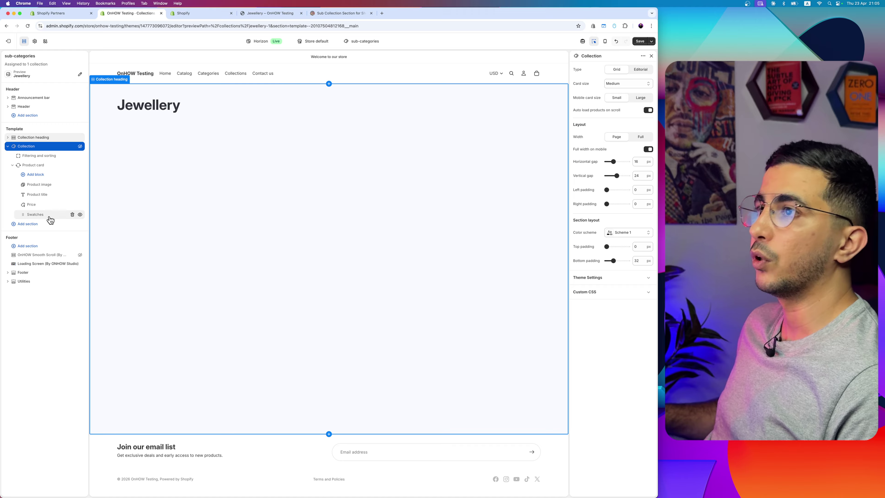
Search the sections for "nest" and add Nested Collections (By ONHOW Studio) to the template below Collection.
scroll(23, 207, up, 5)
scroll(24, 208, down, 5)
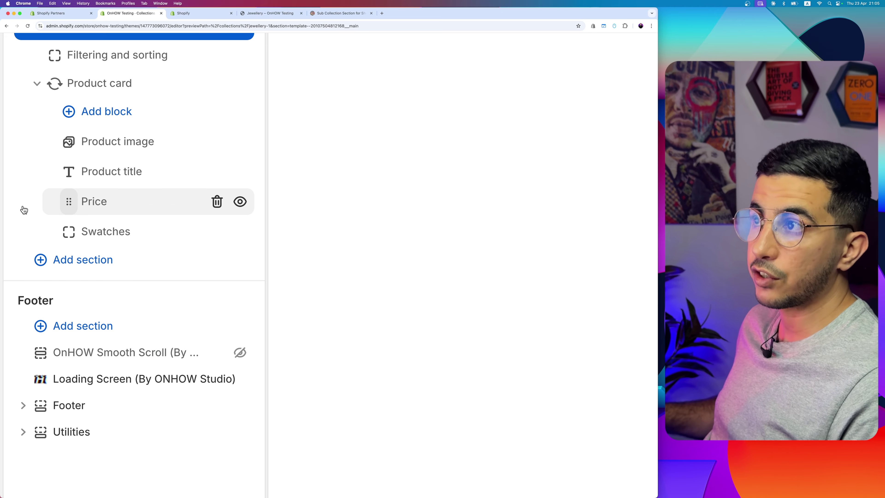
click(75, 278)
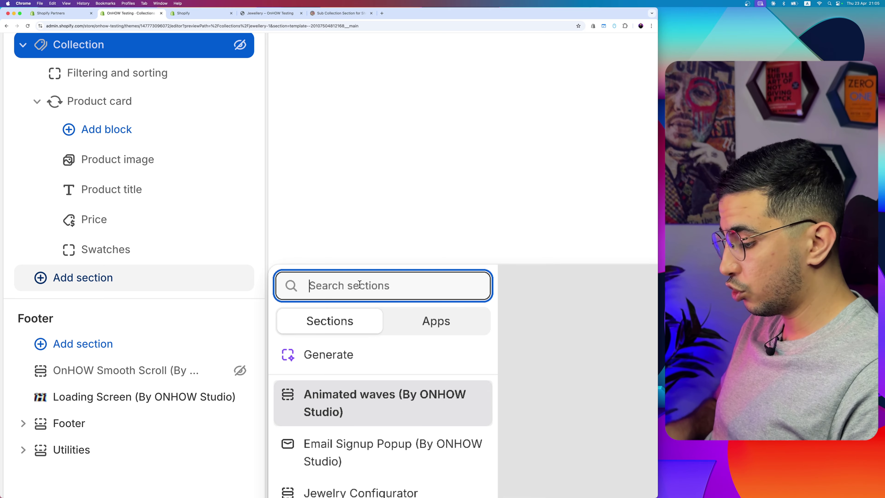
text(nest)
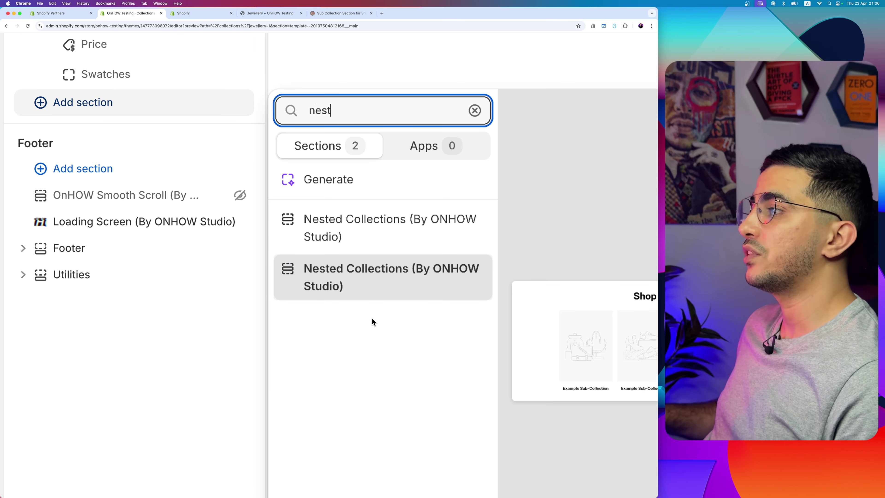
click(375, 228)
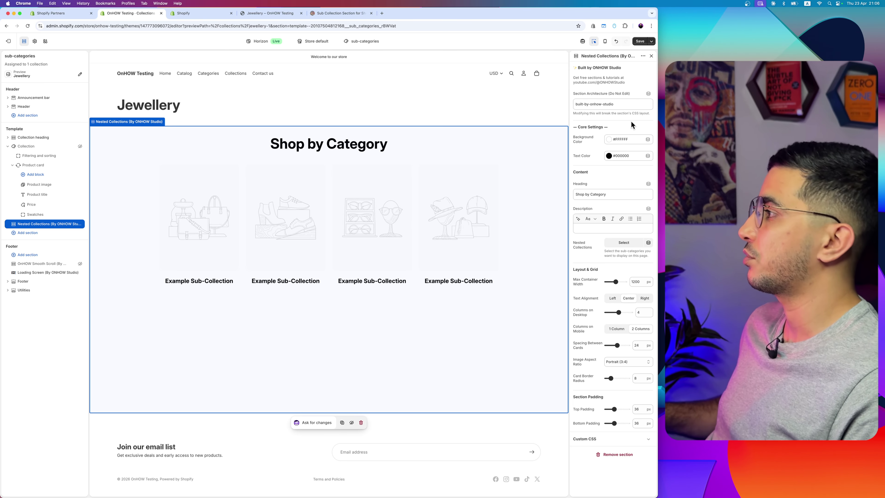
Examine the Nested Collections section's colour, heading, description and layout settings.
scroll(631, 121, up, 5)
scroll(631, 121, down, 2)
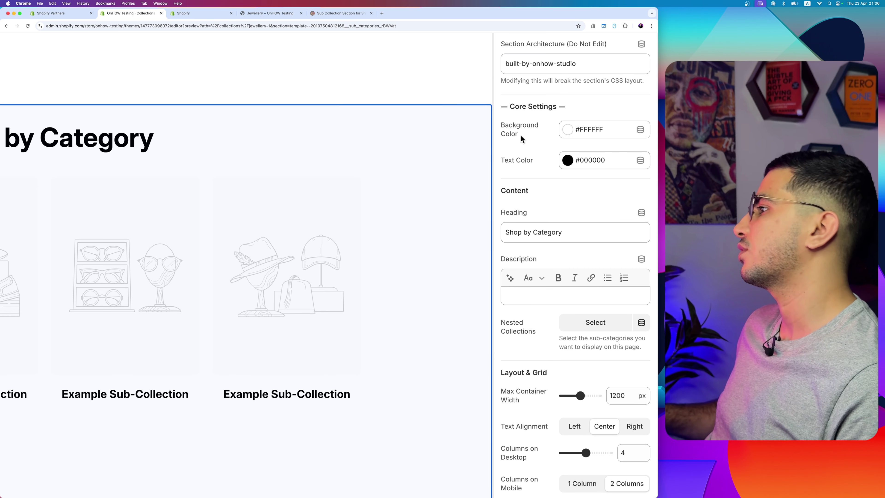
scroll(595, 172, down, 3)
click(588, 165)
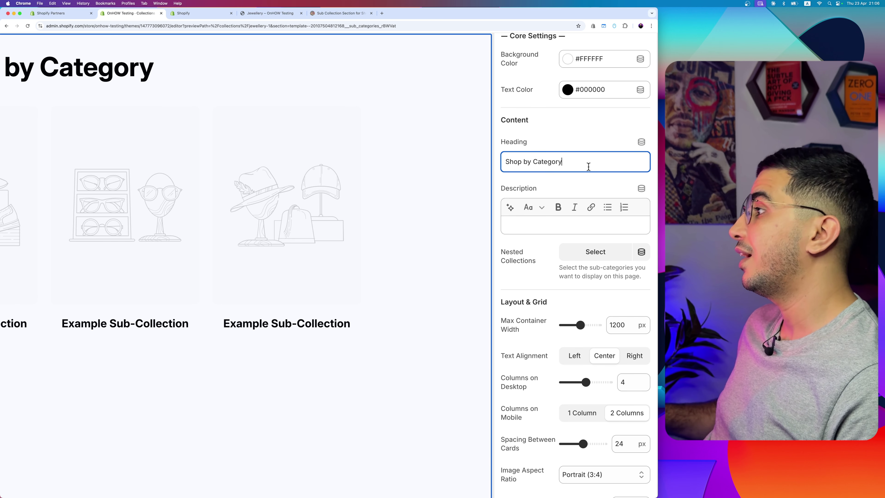
scroll(588, 166, down, 5)
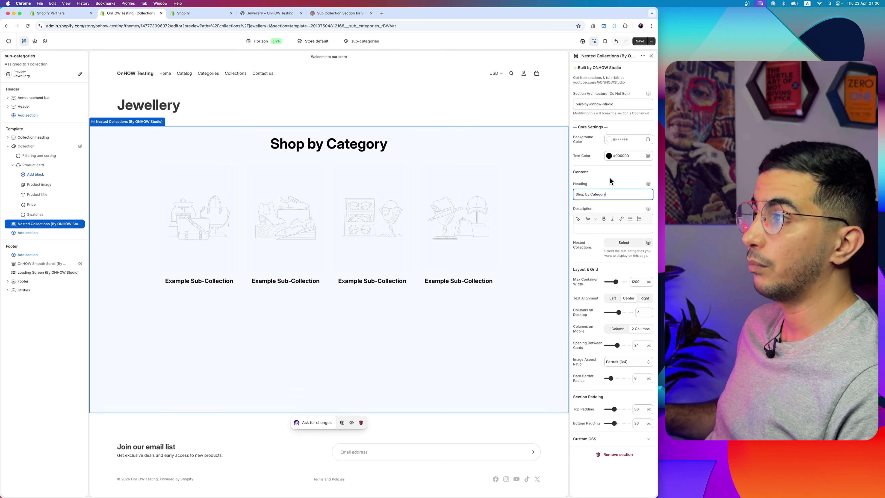
Check the Nested Collections setting, its help text and the collections offered for selection.
scroll(613, 221, up, 5)
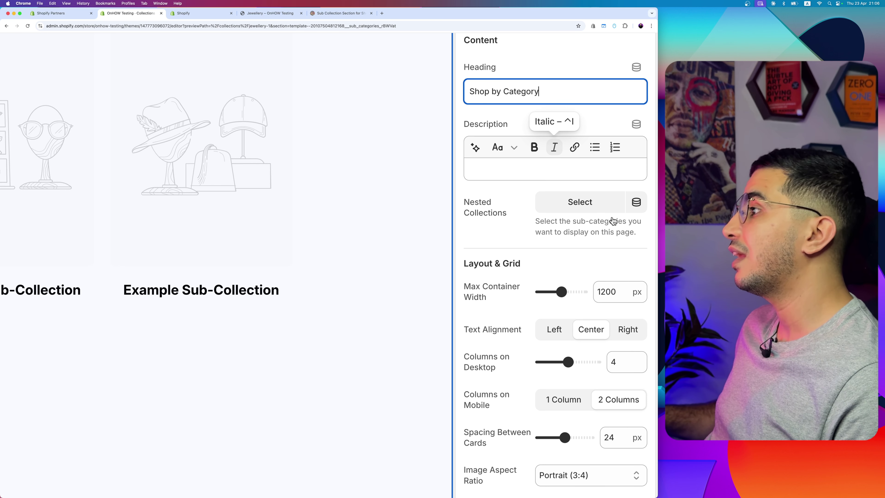
drag(463, 198, 509, 218)
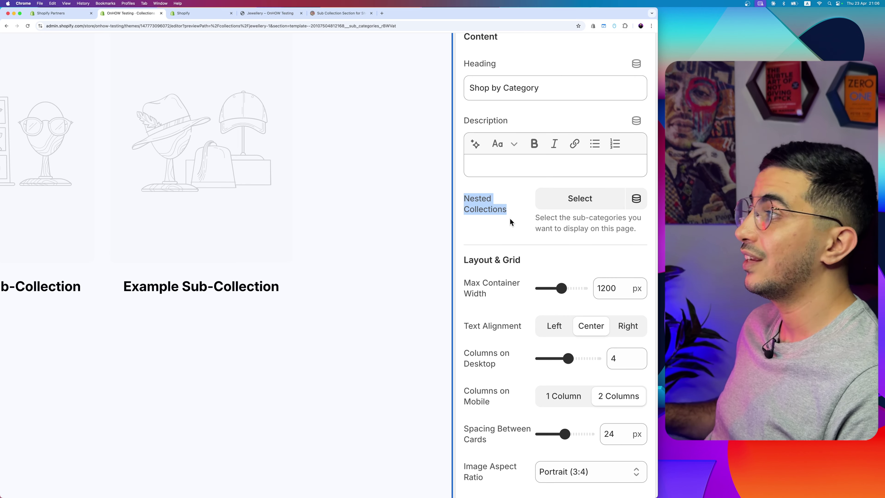
click(562, 201)
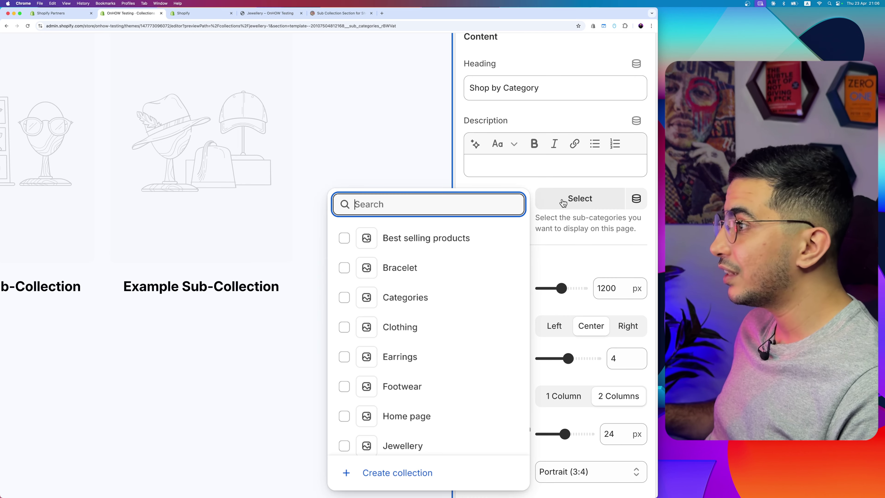
click(616, 231)
drag(530, 223, 639, 230)
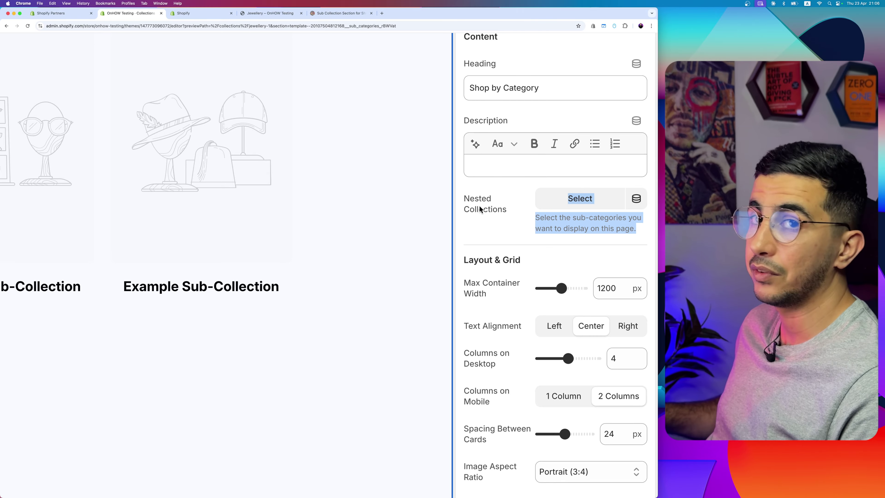
Select Bracelet, Earrings and Necklaces as the section's nested collections.
click(571, 200)
scroll(380, 293, down, 1)
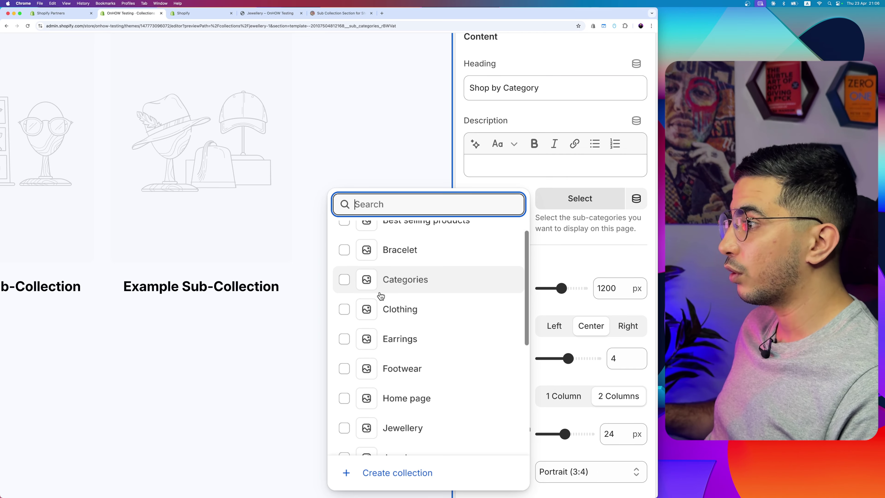
click(344, 250)
scroll(362, 290, down, 2)
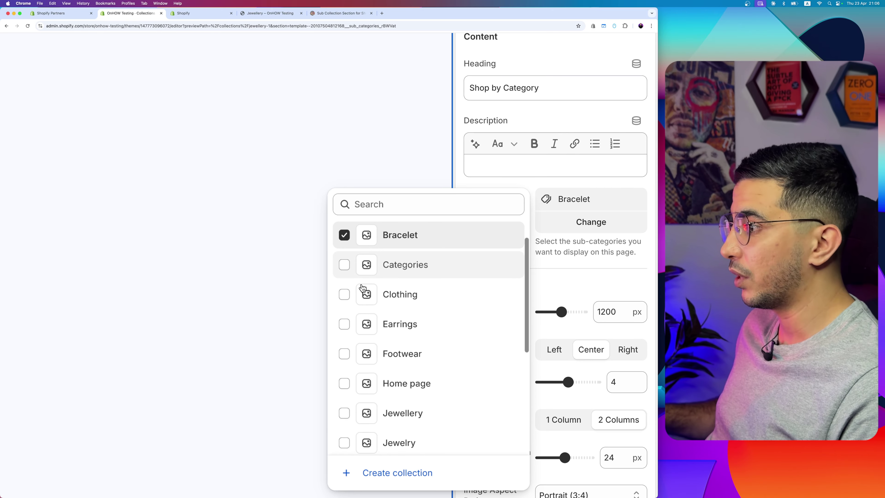
click(344, 297)
scroll(345, 297, down, 5)
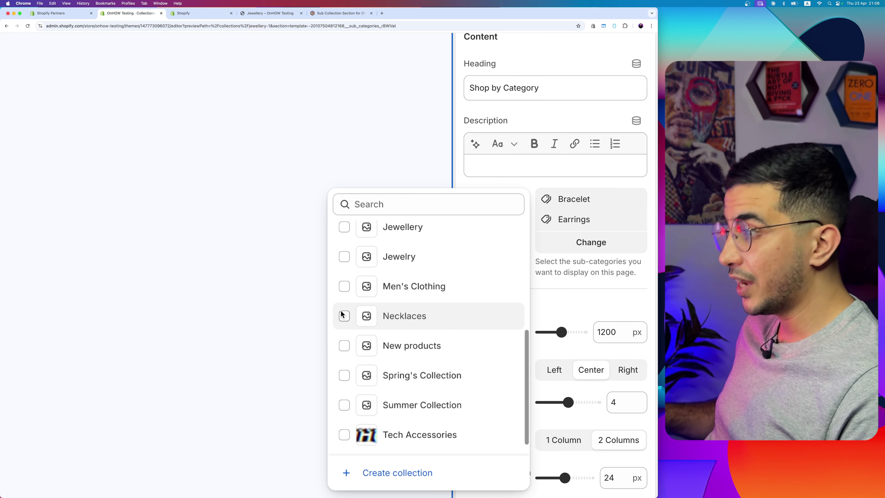
click(343, 315)
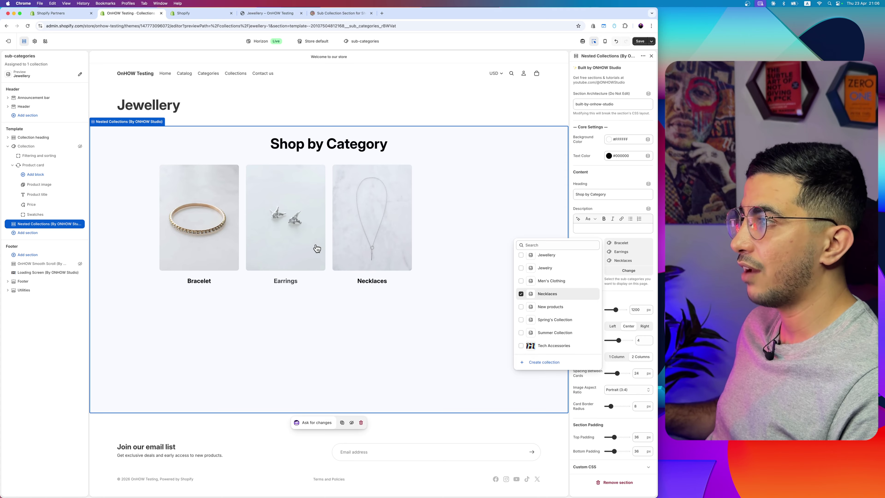
click(575, 201)
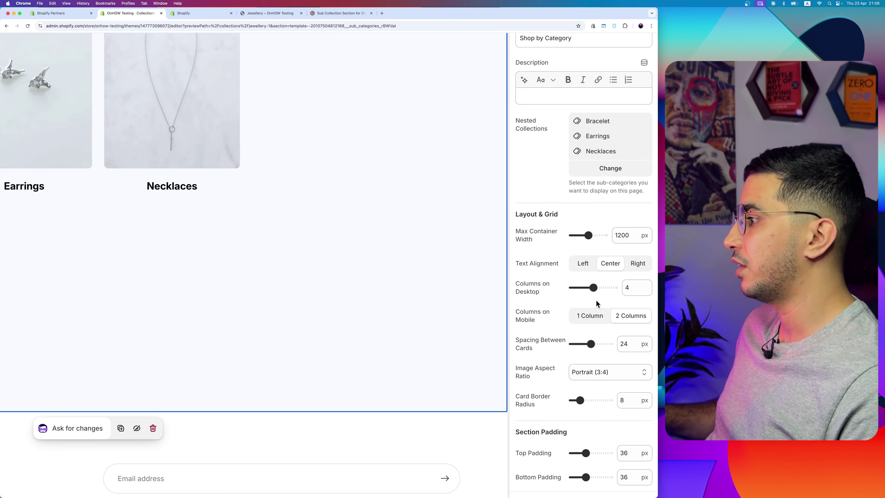
Set the Nested Collections section to 3 columns on desktop and a maximum container width of 1000 px.
drag(517, 274, 548, 304)
drag(594, 285, 586, 284)
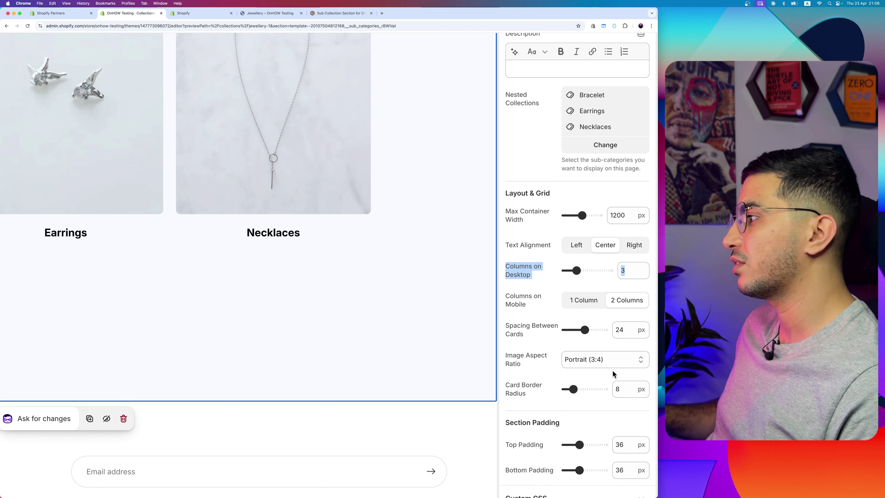
drag(575, 219, 587, 219)
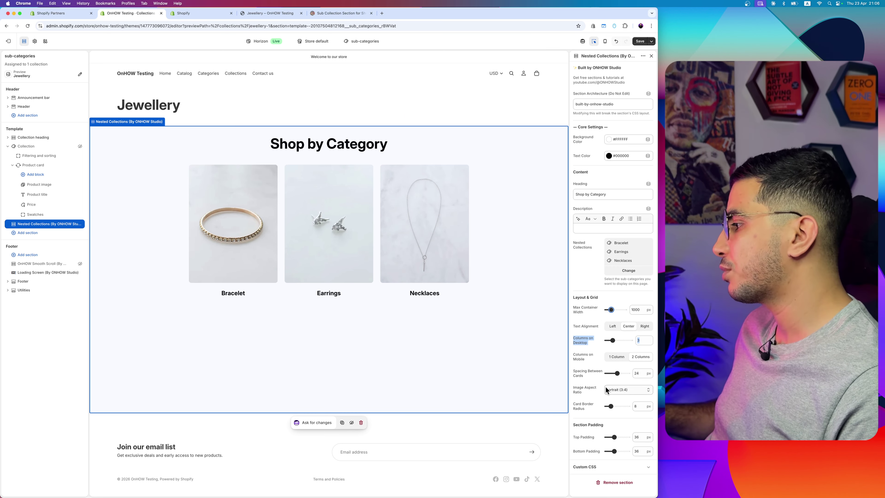
Examine the section's Columns on Mobile option among the layout and grid settings.
ctrl+scroll(606, 389, up, 5)
scroll(605, 386, down, 3)
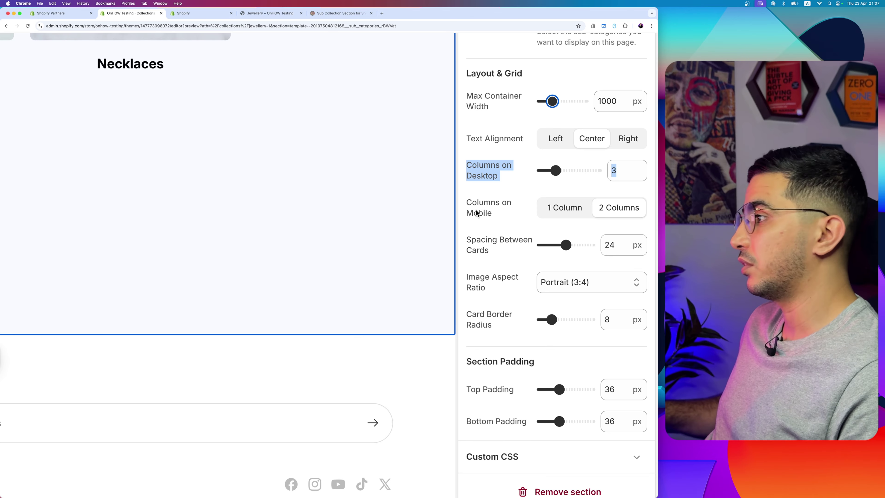
drag(467, 201, 492, 219)
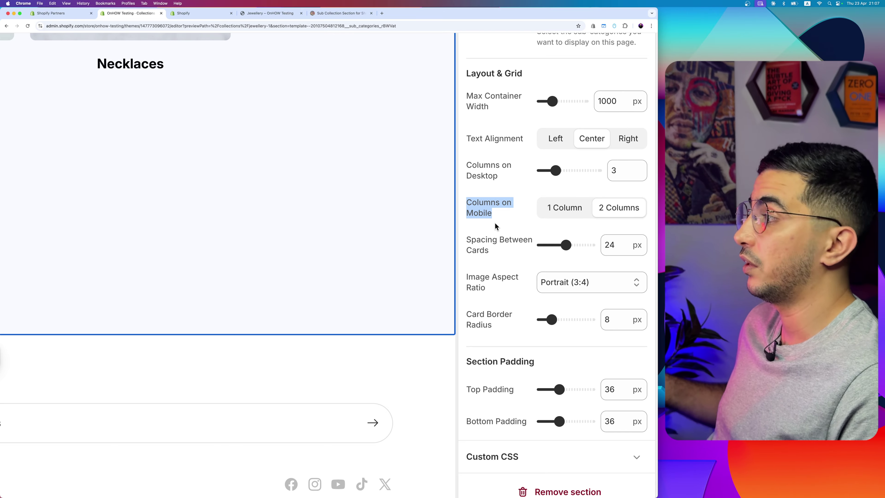